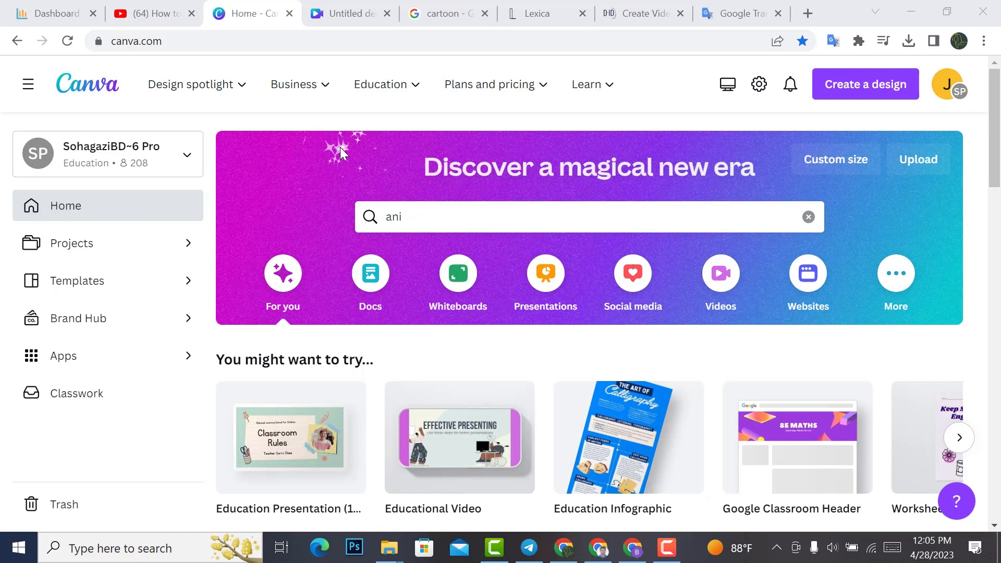
Step: Create a blank 1920 × 1080 px Video design from the Videos category
{"action": "left_click", "coordinate": [721, 276]}
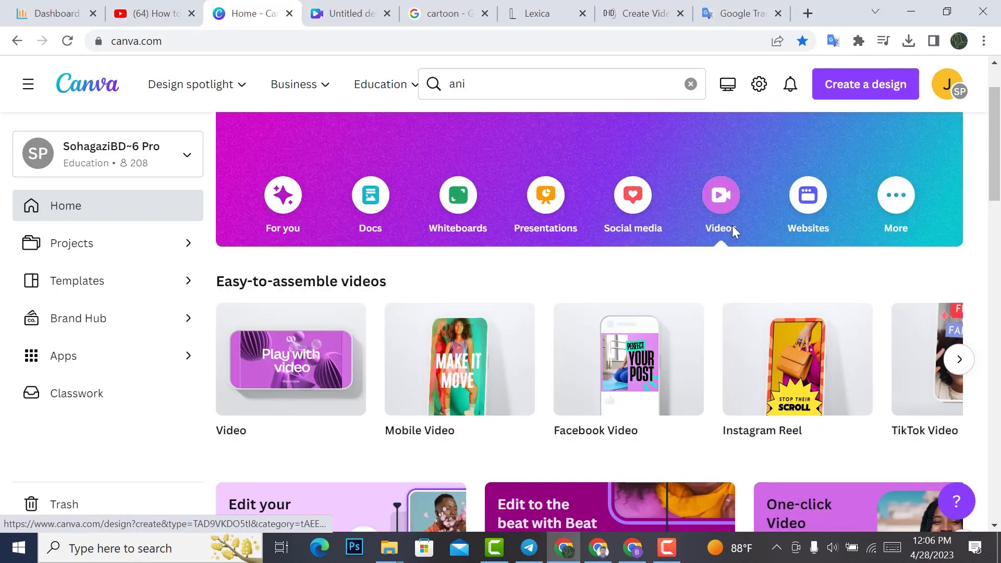
{"action": "scroll", "coordinate": [565, 272], "scroll_direction": "down", "scroll_amount": 2}
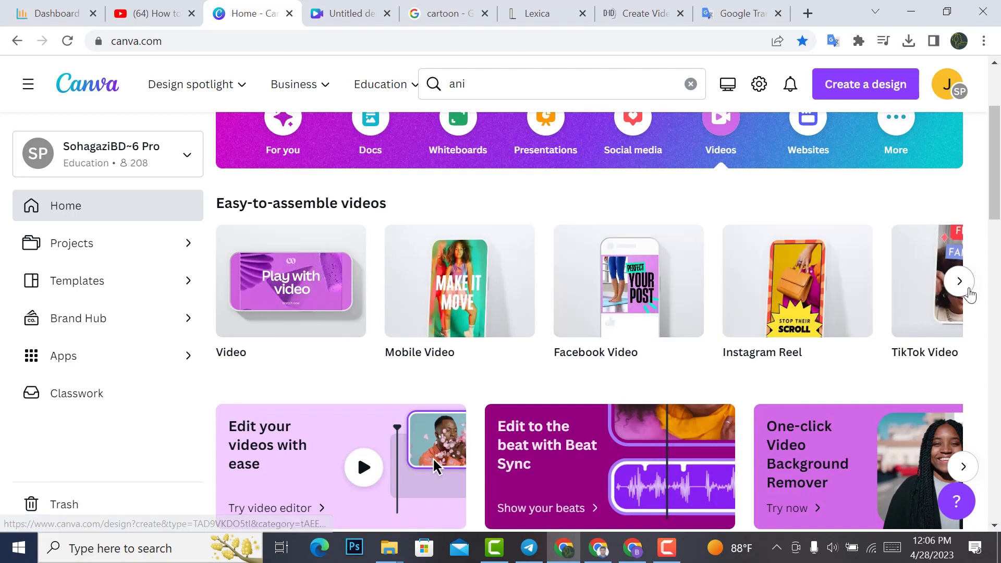
{"action": "left_click", "coordinate": [961, 286]}
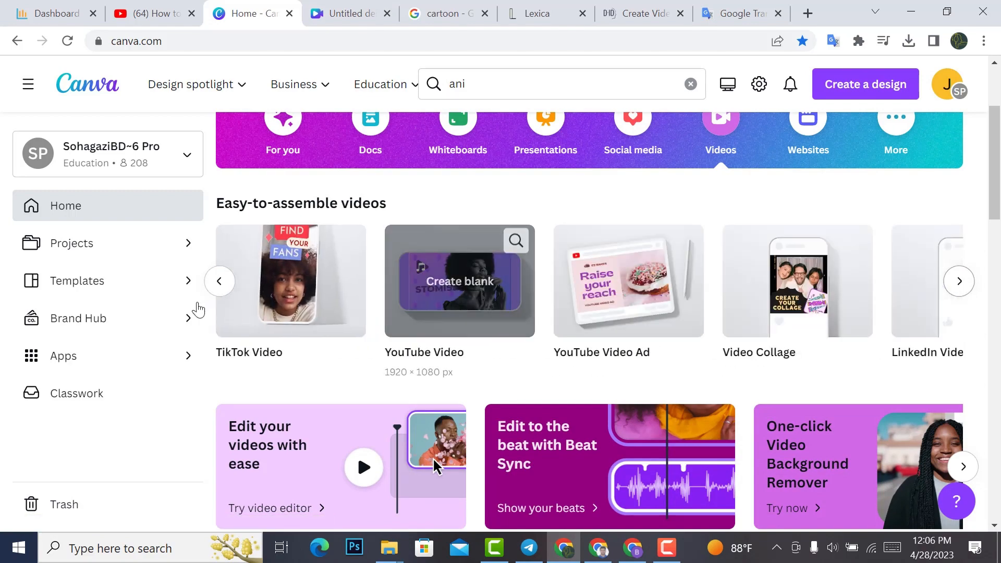
{"action": "left_click", "coordinate": [218, 282]}
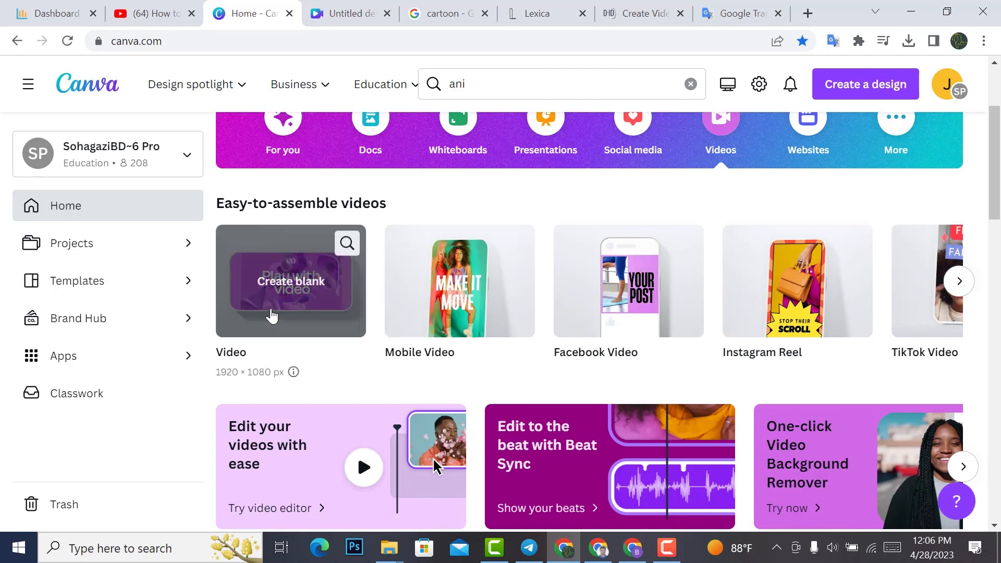
{"action": "left_click", "coordinate": [286, 288]}
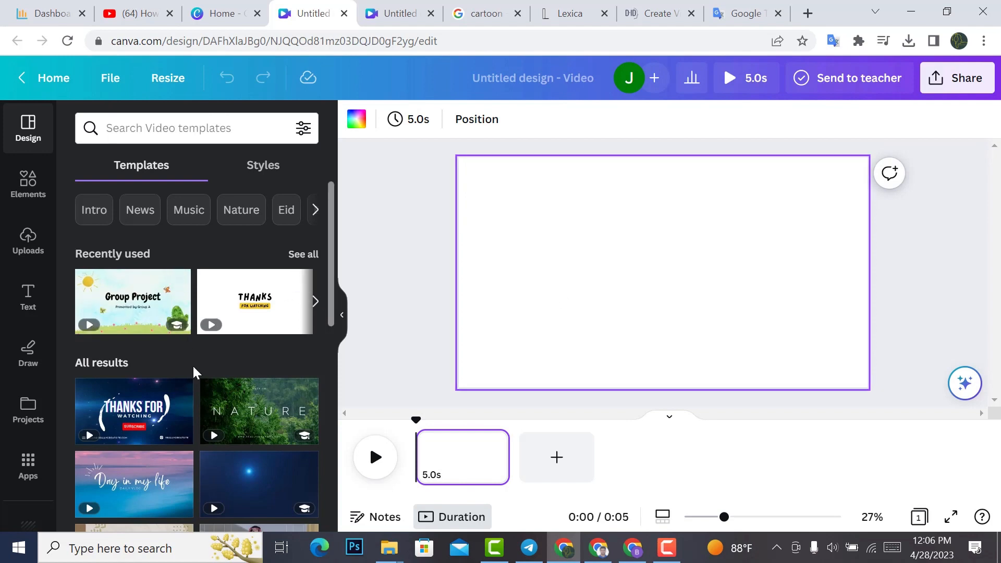
Step: Search the elements for "meadow background" and limit the results to graphics
{"action": "left_click", "coordinate": [21, 197]}
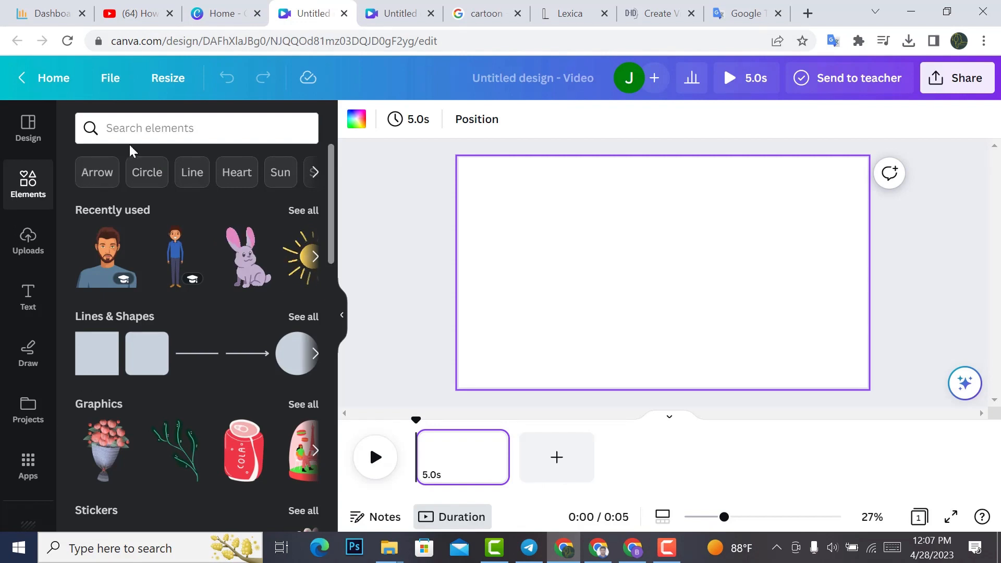
{"action": "left_click", "coordinate": [148, 128]}
{"action": "type", "text": "mea"}
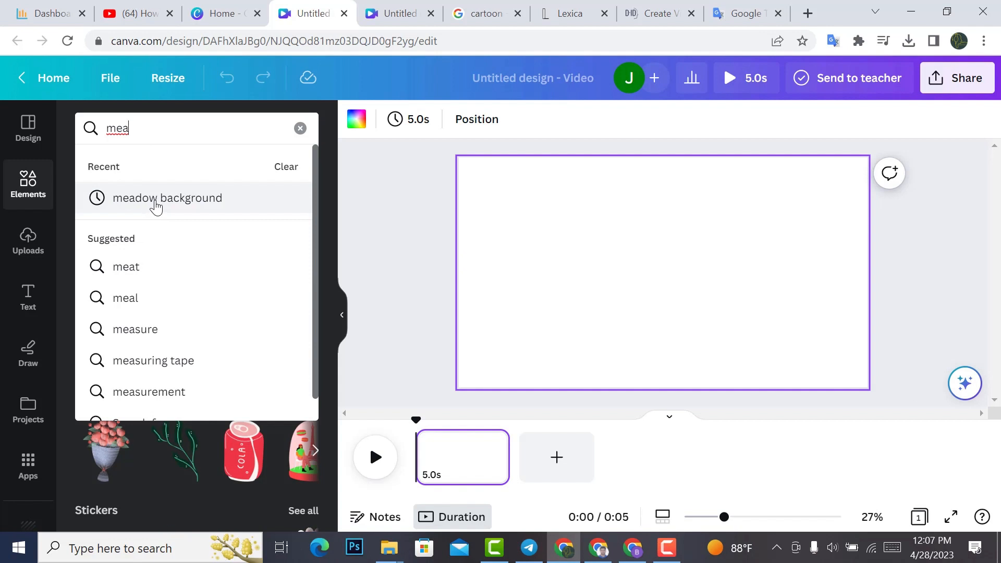
{"action": "left_click", "coordinate": [154, 205]}
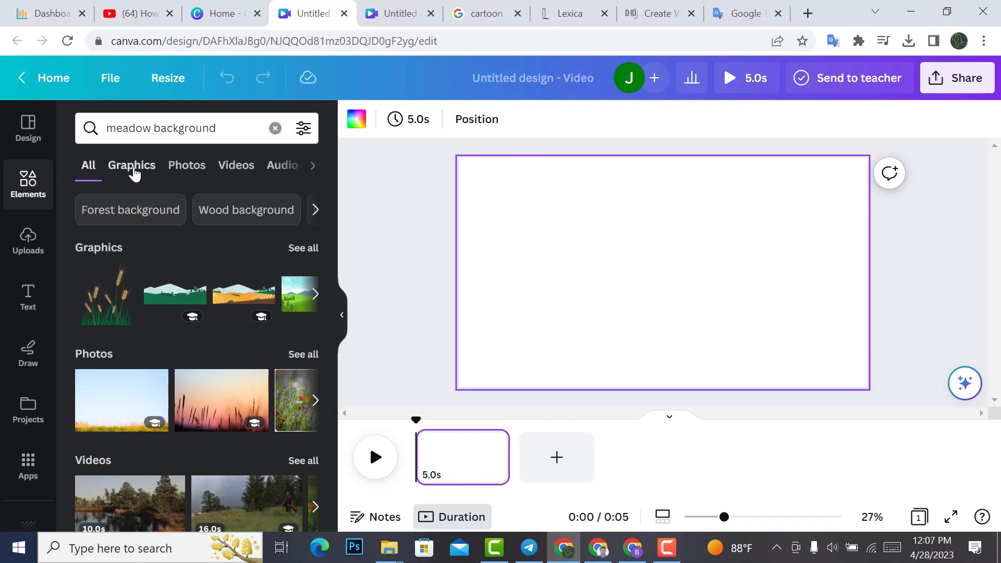
{"action": "left_click", "coordinate": [132, 167]}
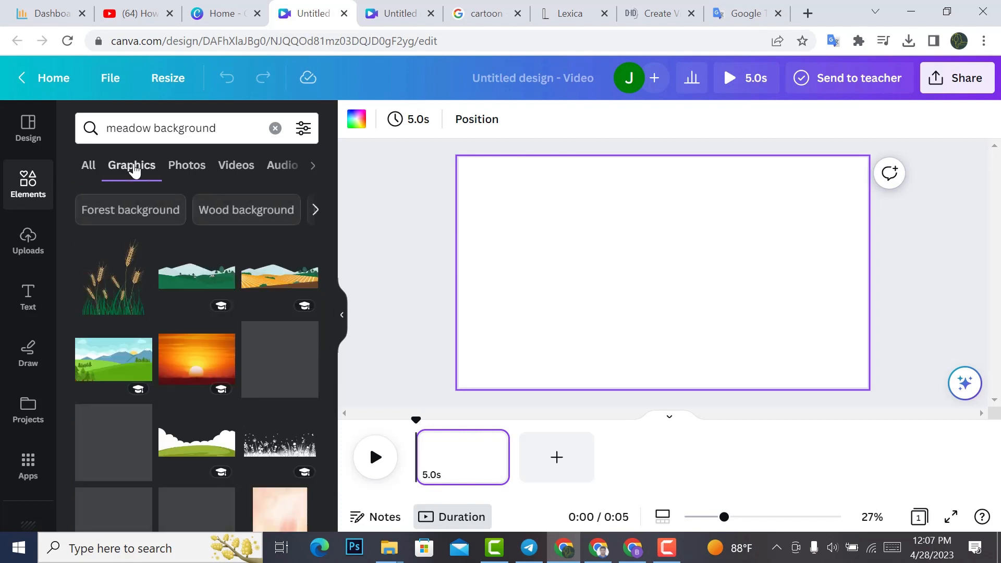
Step: Insert the green meadow graphic with mountains and a rising sun, and enlarge it to cover the whole page
{"action": "scroll", "coordinate": [263, 308], "scroll_direction": "down", "scroll_amount": 2}
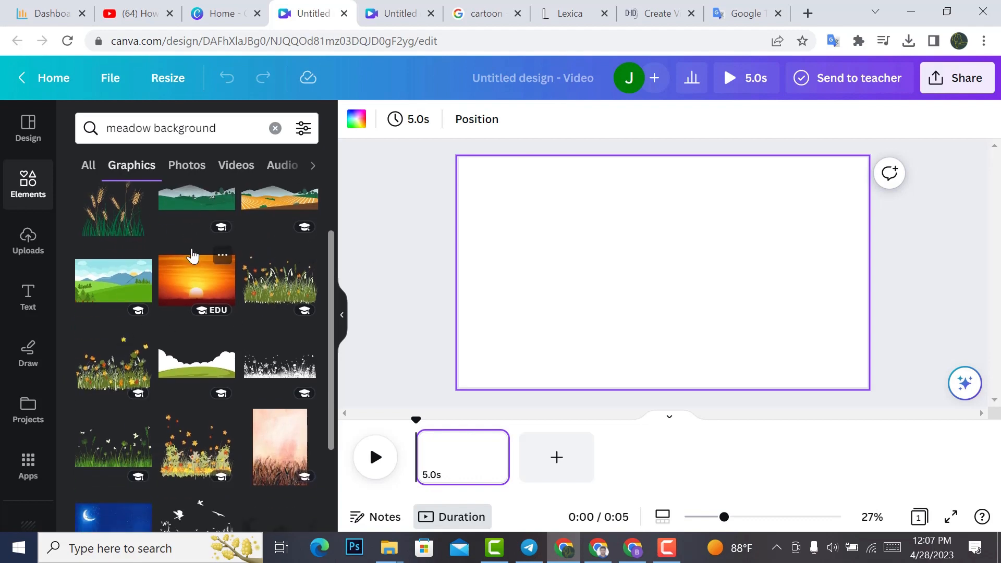
{"action": "scroll", "coordinate": [192, 255], "scroll_direction": "down", "scroll_amount": 2}
{"action": "scroll", "coordinate": [193, 255], "scroll_direction": "up", "scroll_amount": 4}
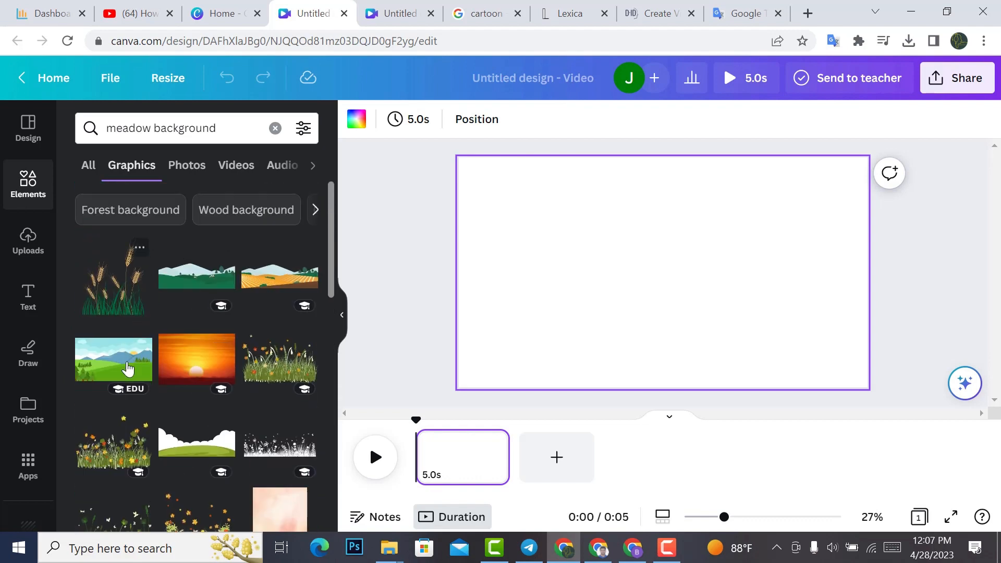
{"action": "left_click", "coordinate": [125, 363]}
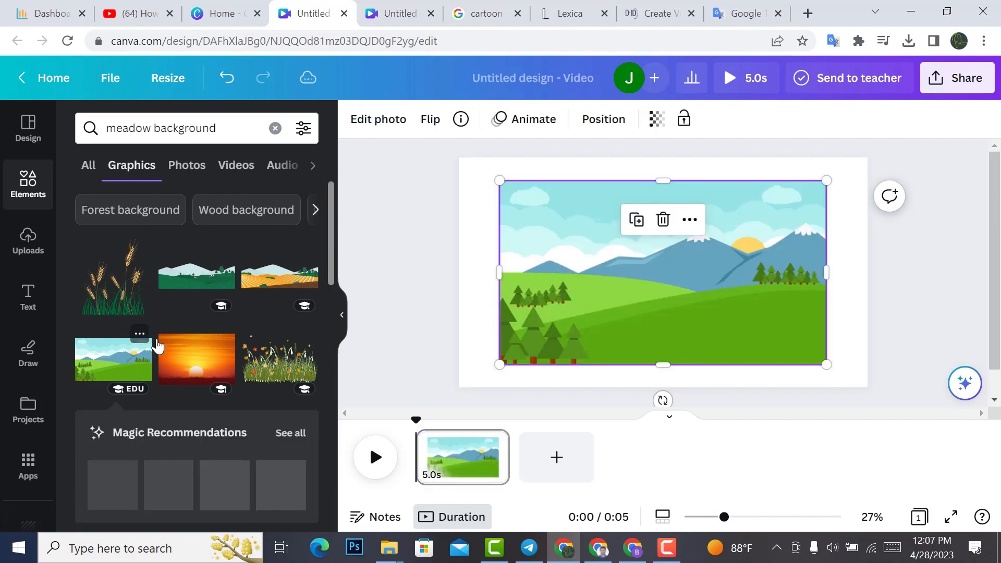
{"action": "left_click_drag", "start_coordinate": [500, 179], "coordinate": [459, 158]}
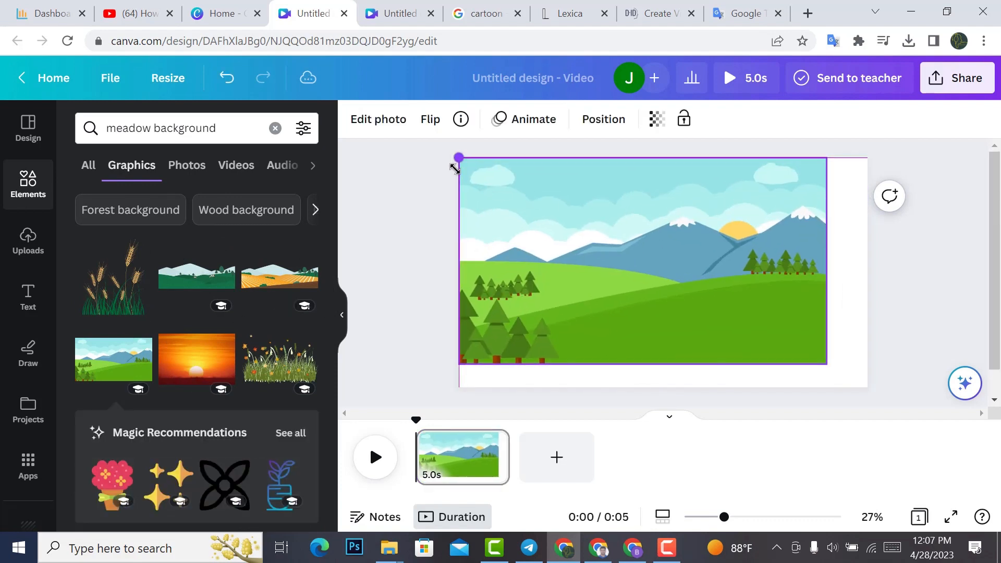
{"action": "left_click_drag", "start_coordinate": [827, 365], "coordinate": [877, 376]}
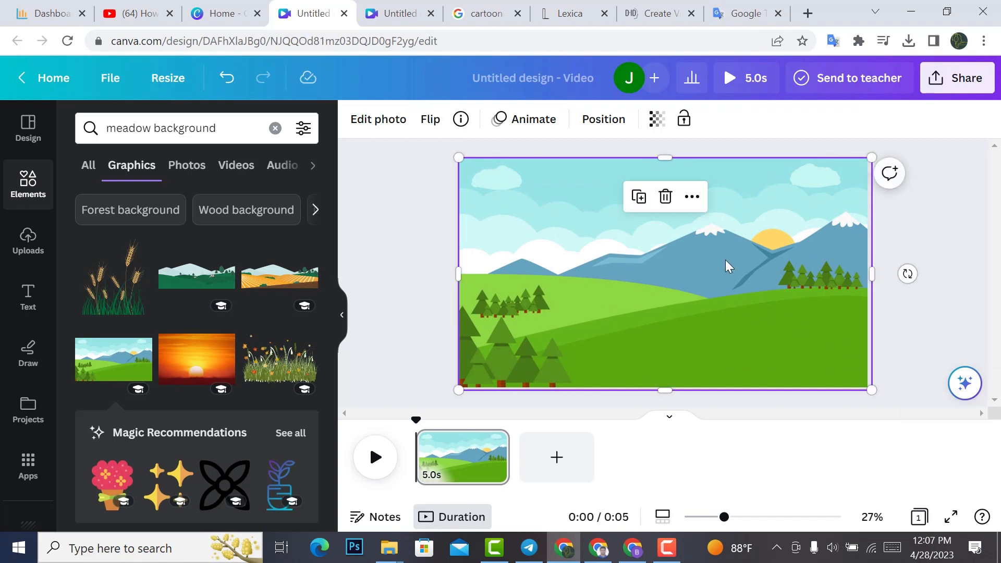
{"action": "left_click", "coordinate": [929, 230]}
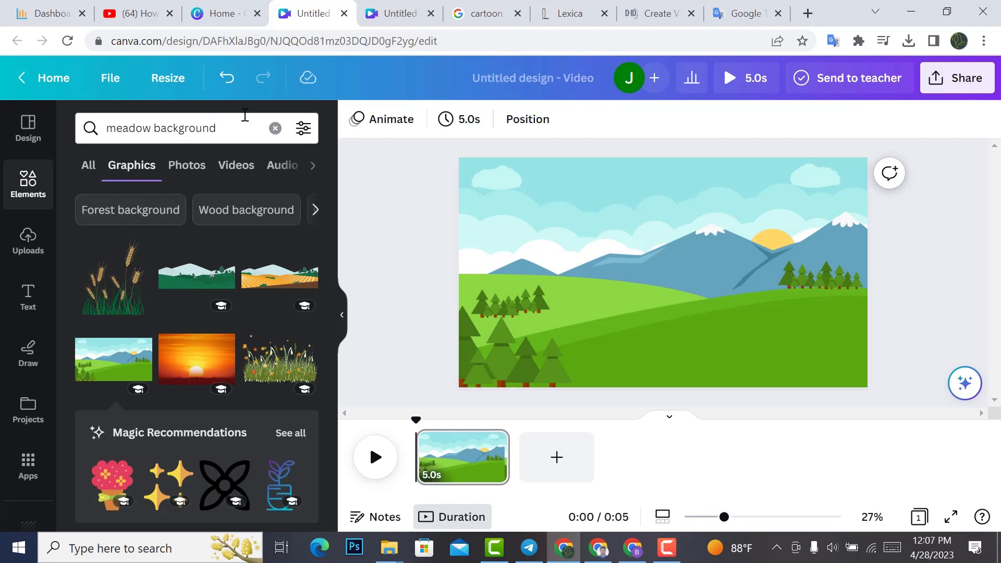
Step: Search the elements for "tree" and limit the results to graphics
{"action": "left_click", "coordinate": [275, 130]}
{"action": "type", "text": "tree"}
{"action": "left_click", "coordinate": [152, 204]}
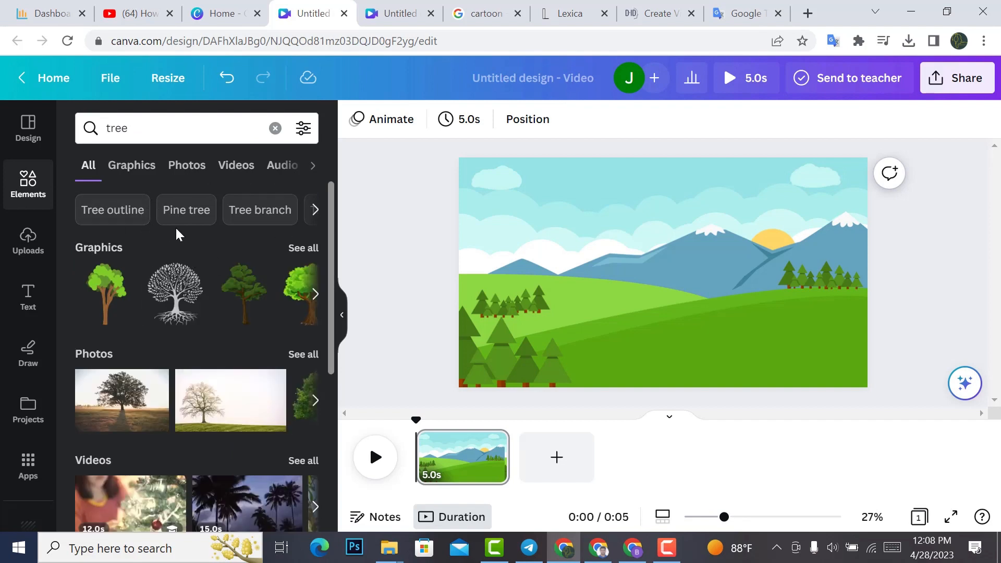
{"action": "scroll", "coordinate": [208, 274], "scroll_direction": "down", "scroll_amount": 3}
{"action": "scroll", "coordinate": [208, 274], "scroll_direction": "up", "scroll_amount": 3}
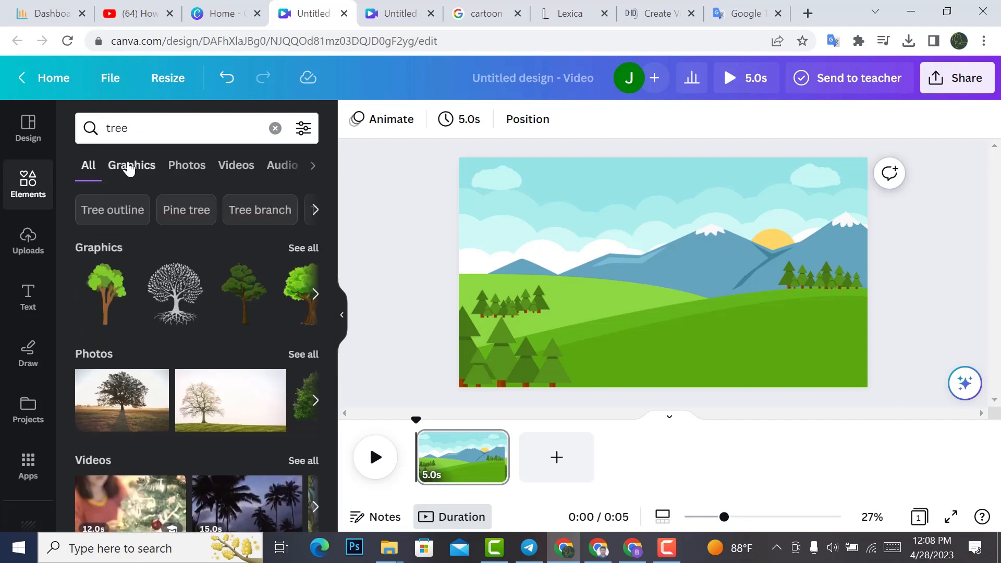
{"action": "left_click", "coordinate": [130, 167]}
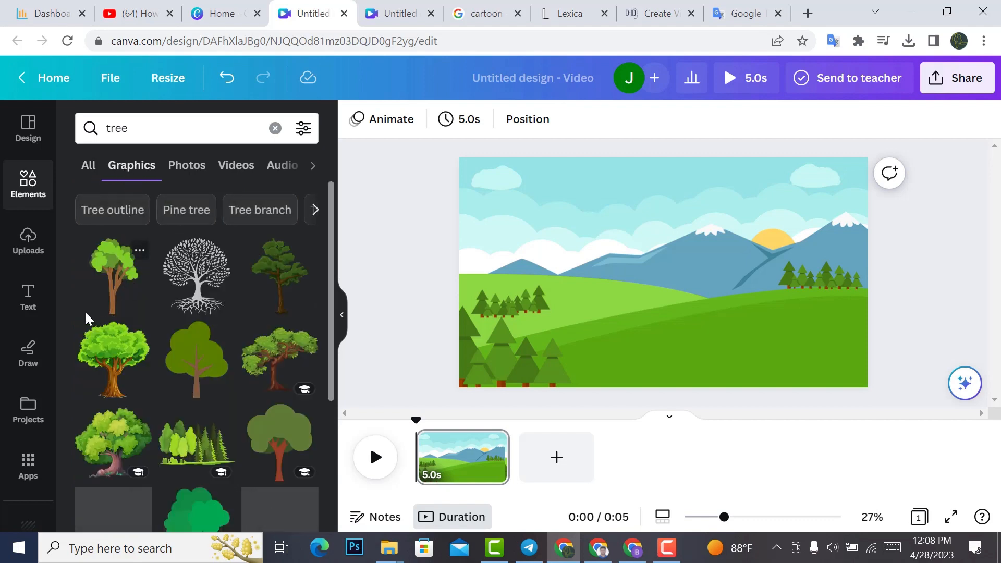
Step: Insert the slim light-green tree with clustered leaves, shrink it and place it behind the small pines on the scene's left side
{"action": "scroll", "coordinate": [263, 328], "scroll_direction": "down", "scroll_amount": 2}
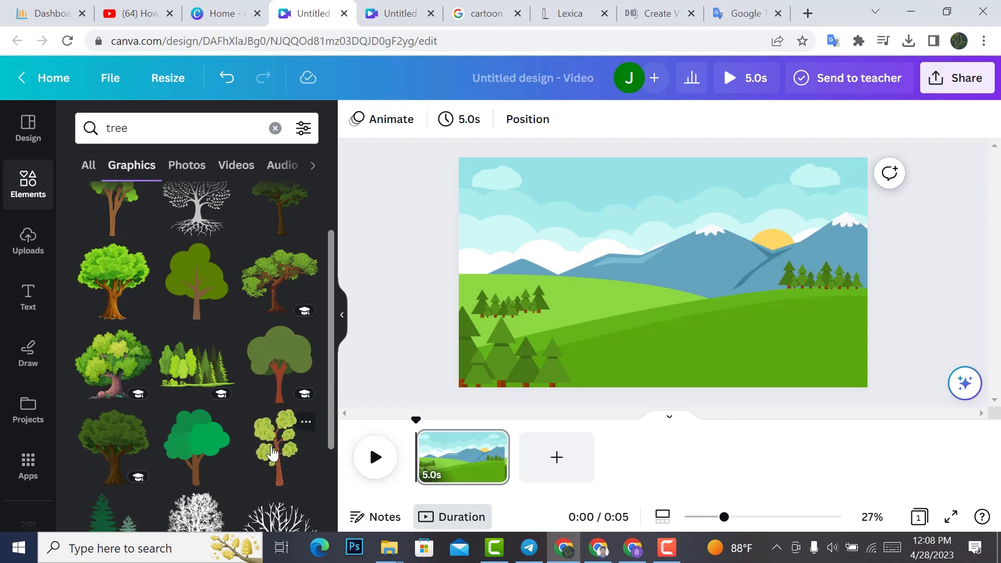
{"action": "left_click", "coordinate": [271, 454]}
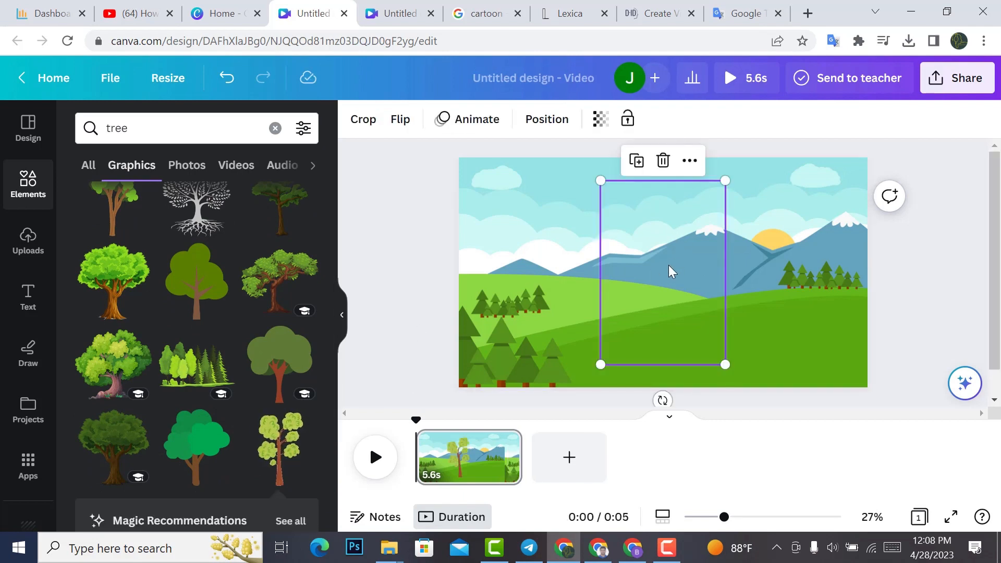
{"action": "left_click_drag", "start_coordinate": [666, 286], "coordinate": [517, 251]}
{"action": "left_click_drag", "start_coordinate": [584, 328], "coordinate": [509, 224]}
{"action": "left_click_drag", "start_coordinate": [478, 192], "coordinate": [501, 258]}
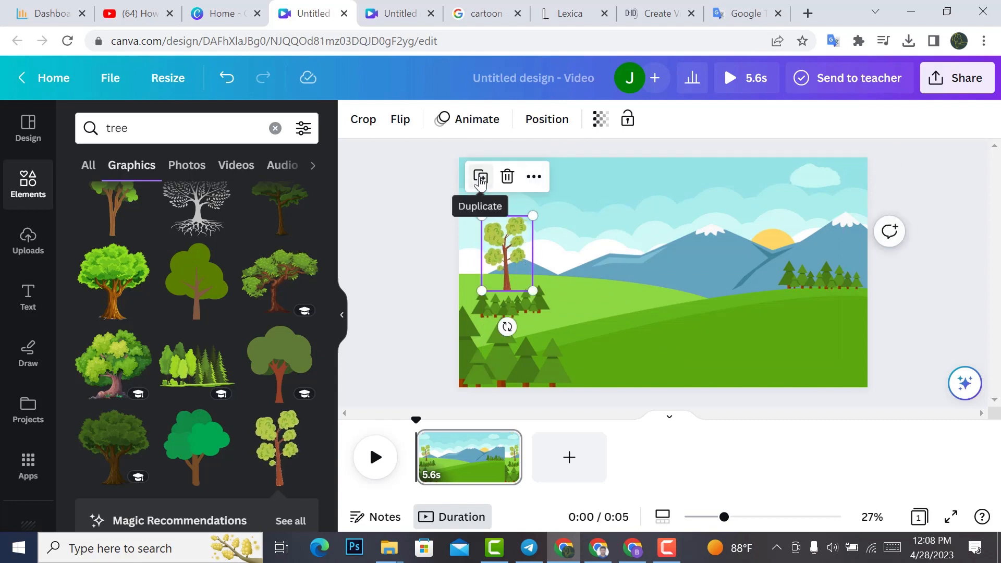
Step: Duplicate the tree to set two more small ones on the left hillside and one enlarged copy at the scene's right edge
{"action": "left_click", "coordinate": [480, 180]}
{"action": "left_click_drag", "start_coordinate": [503, 255], "coordinate": [567, 282]}
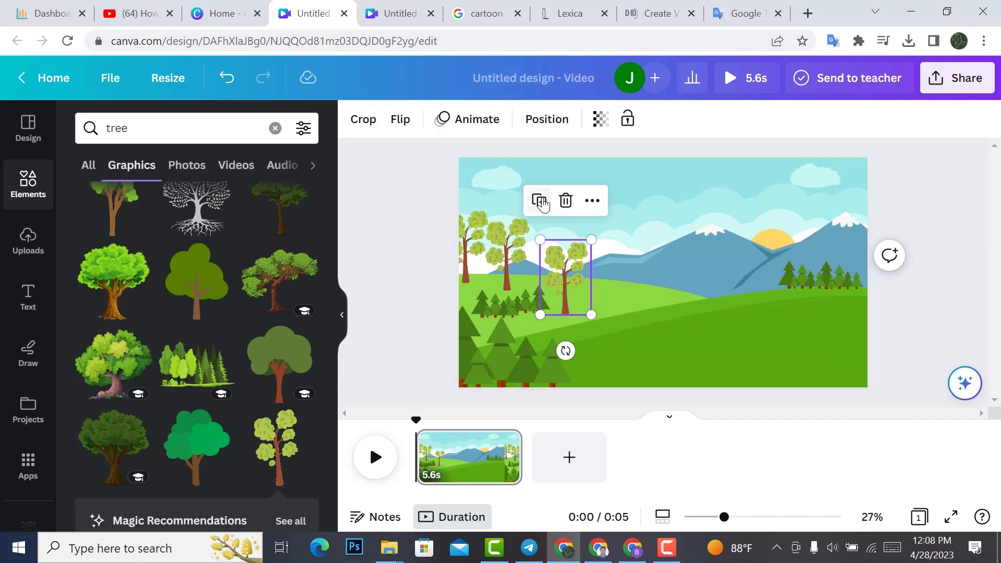
{"action": "left_click", "coordinate": [540, 202]}
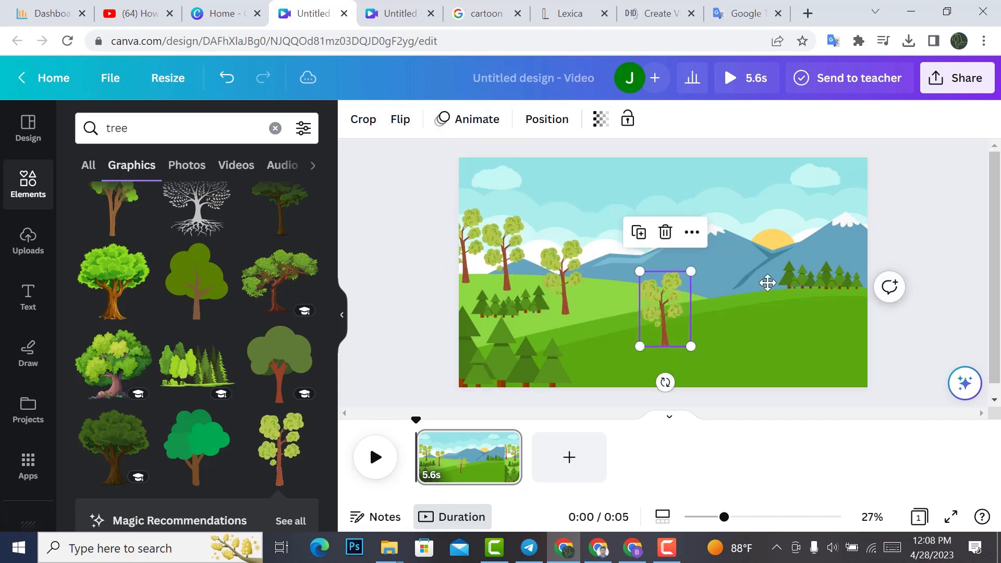
{"action": "left_click_drag", "start_coordinate": [767, 282], "coordinate": [936, 250]}
{"action": "left_click_drag", "start_coordinate": [808, 240], "coordinate": [685, 182]}
{"action": "left_click_drag", "start_coordinate": [802, 290], "coordinate": [820, 326]}
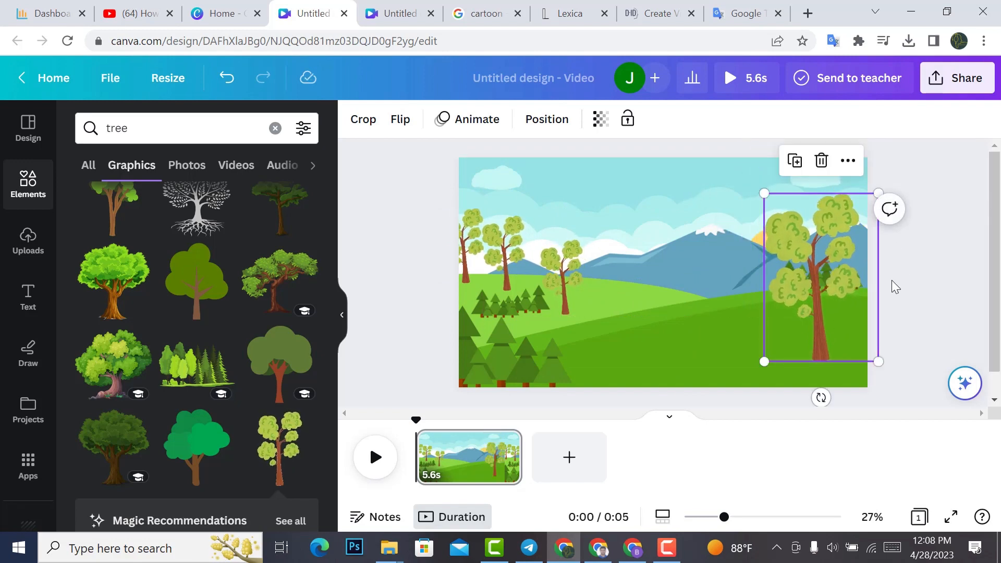
{"action": "left_click", "coordinate": [905, 286]}
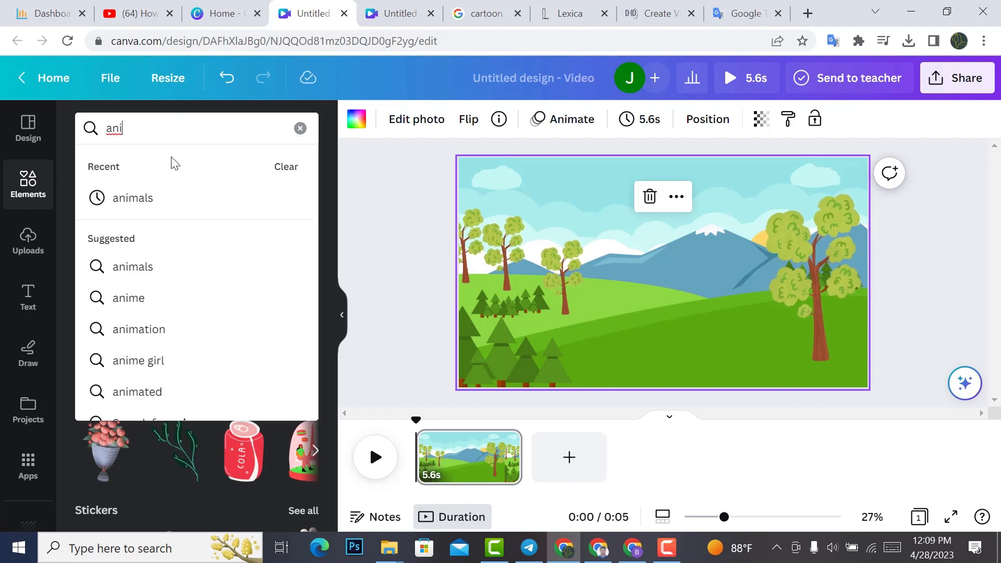
Step: Search the graphics for "animals" and add the blue-violet flying bird, shrunk into the upper-right corner of the sky
{"action": "left_click", "coordinate": [179, 201]}
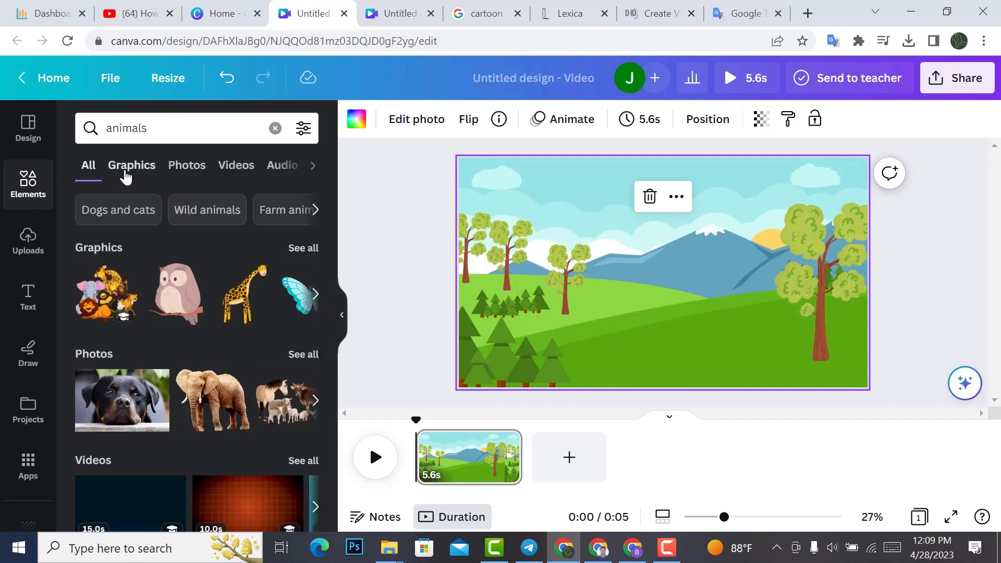
{"action": "left_click", "coordinate": [128, 174]}
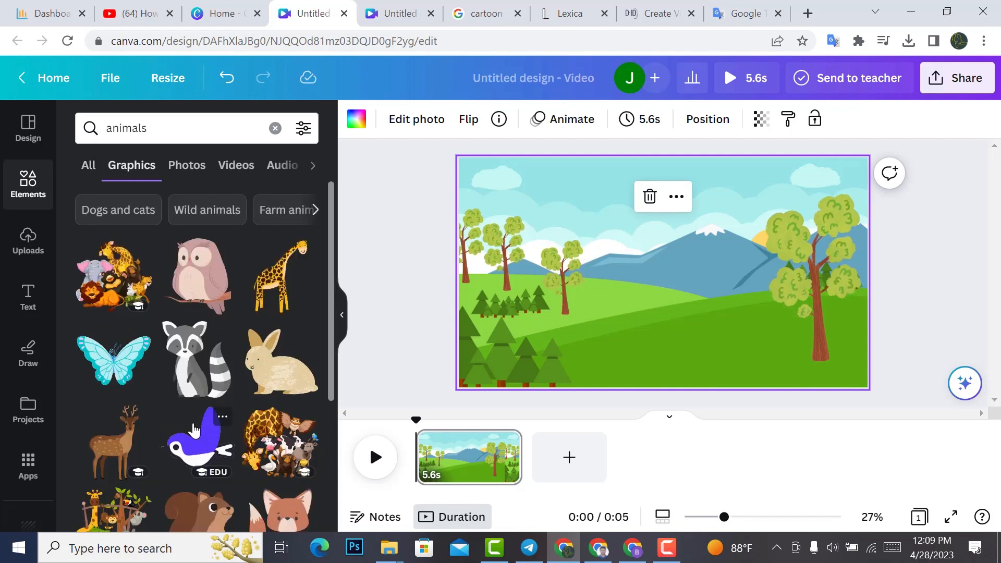
{"action": "left_click", "coordinate": [191, 442]}
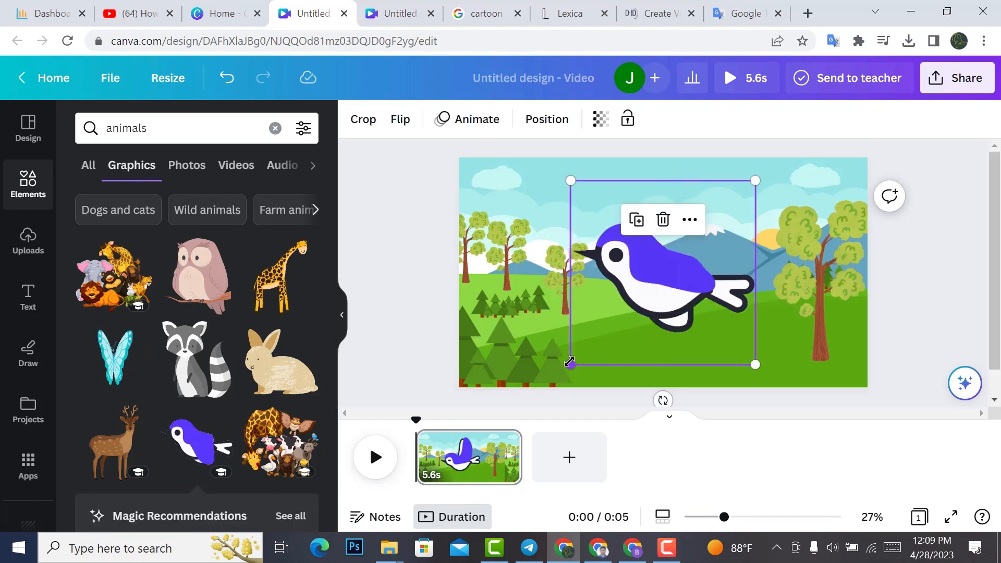
{"action": "left_click_drag", "start_coordinate": [569, 367], "coordinate": [831, 201]}
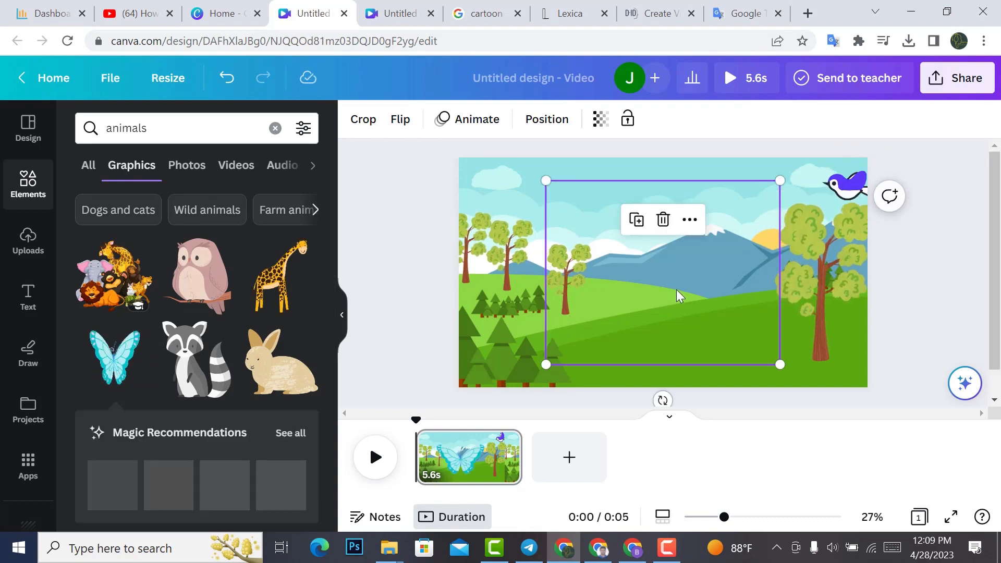
Step: Add the animated light-blue butterfly, shrink it and place it over the pines in the scene's lower-left area
{"action": "left_click_drag", "start_coordinate": [544, 324], "coordinate": [598, 337]}
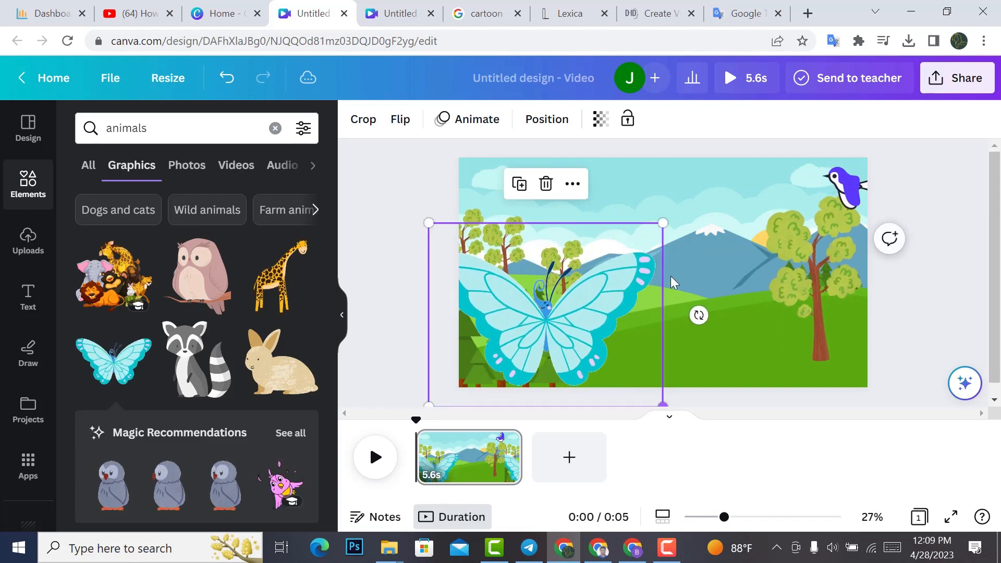
{"action": "left_click_drag", "start_coordinate": [662, 223], "coordinate": [554, 320]}
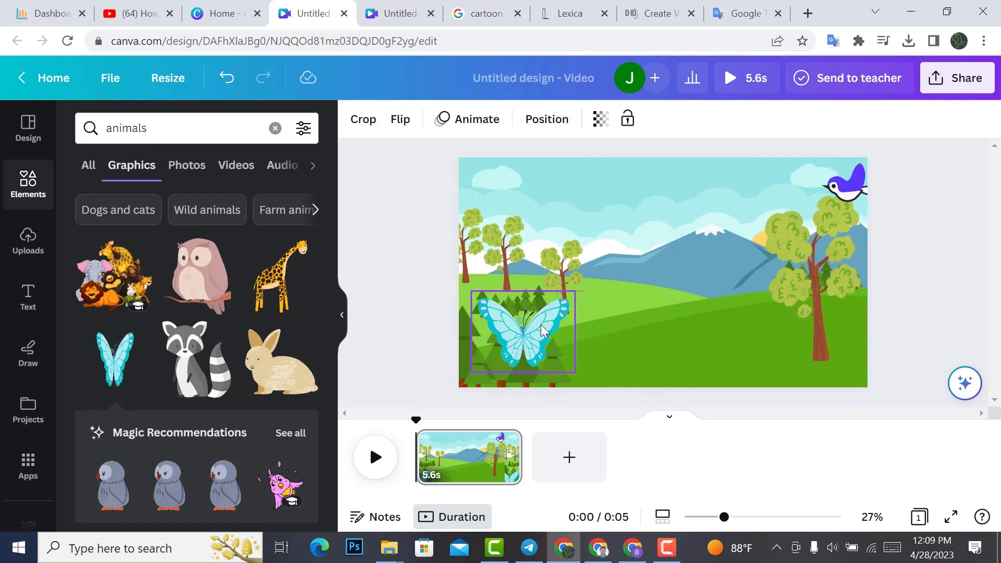
{"action": "left_click", "coordinate": [650, 305]}
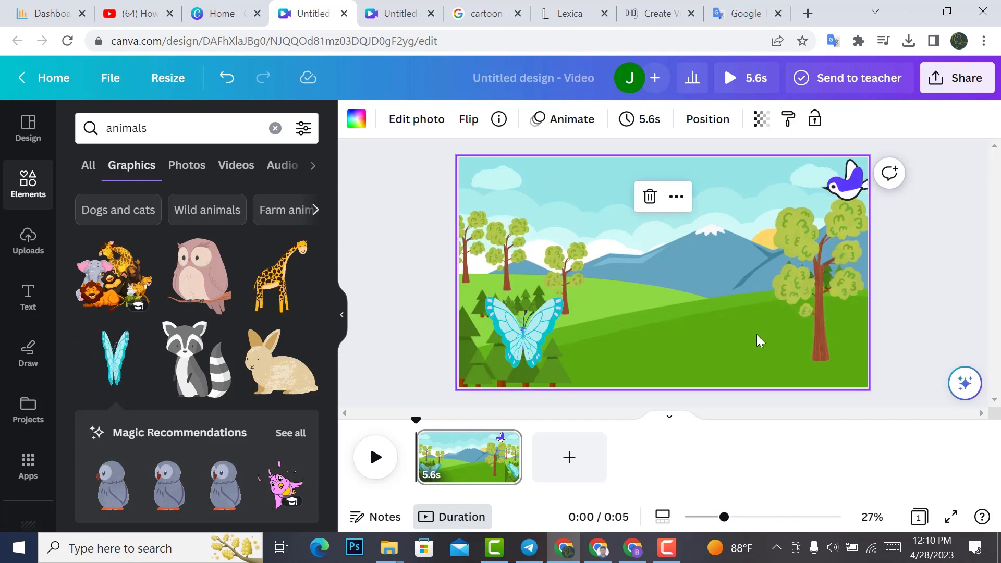
Step: Add the animated purple rabbit with pink ears from the animal graphics, shrink it and place it on the grass beside the large tree
{"action": "scroll", "coordinate": [250, 317], "scroll_direction": "down", "scroll_amount": 5}
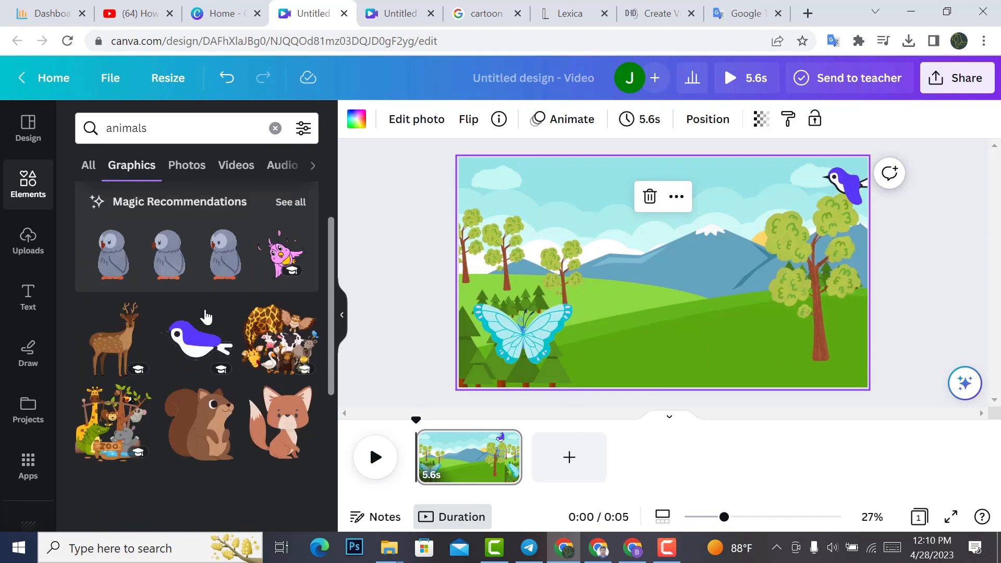
{"action": "scroll", "coordinate": [204, 316], "scroll_direction": "down", "scroll_amount": 5}
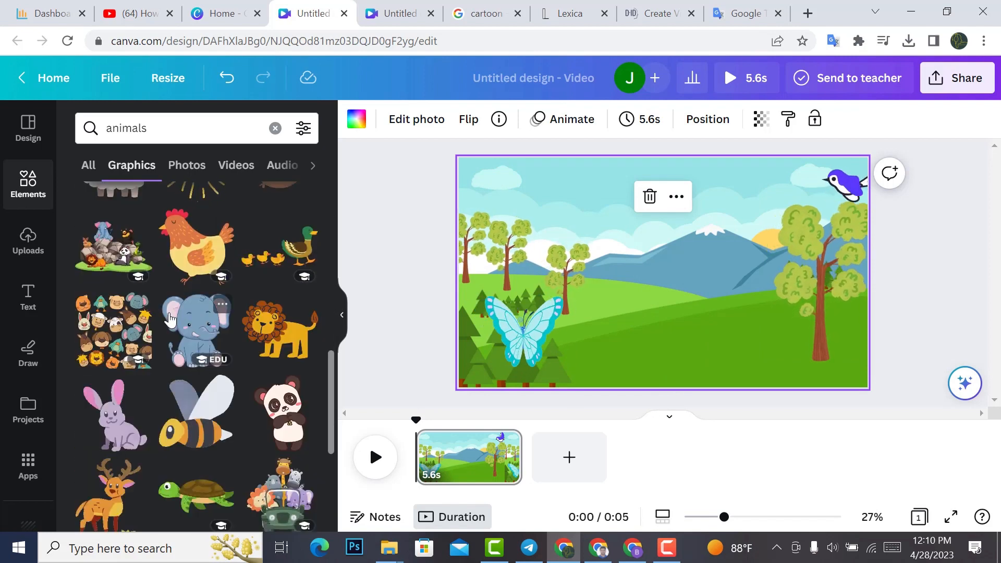
{"action": "scroll", "coordinate": [83, 328], "scroll_direction": "down", "scroll_amount": 2}
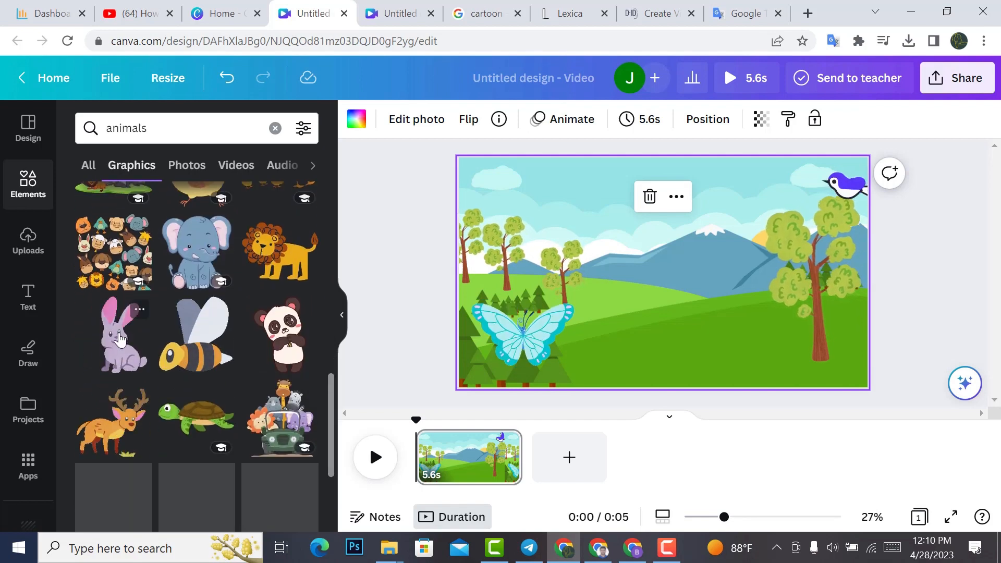
{"action": "left_click", "coordinate": [119, 339]}
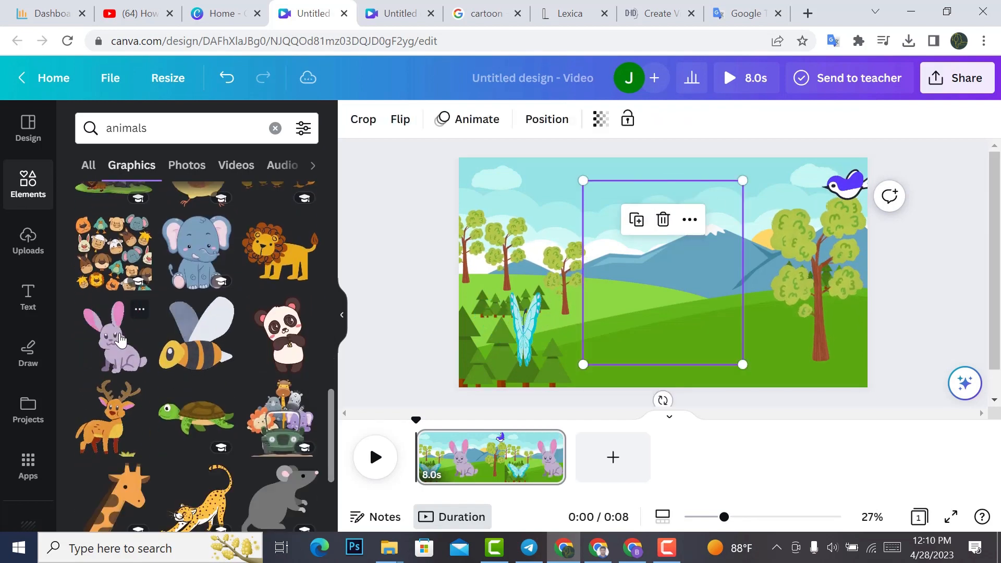
{"action": "left_click_drag", "start_coordinate": [703, 324], "coordinate": [776, 324]}
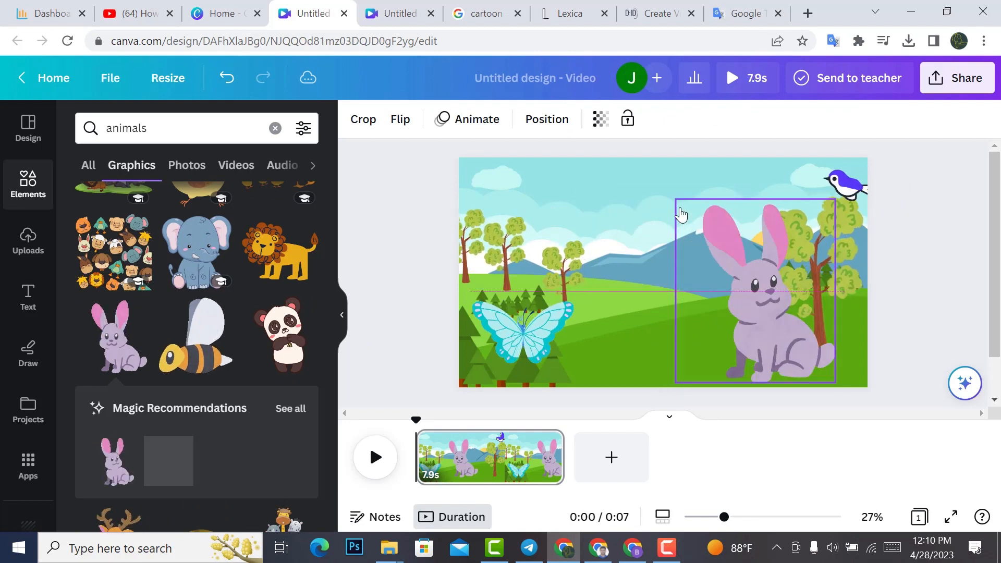
{"action": "left_click_drag", "start_coordinate": [676, 199], "coordinate": [784, 353]}
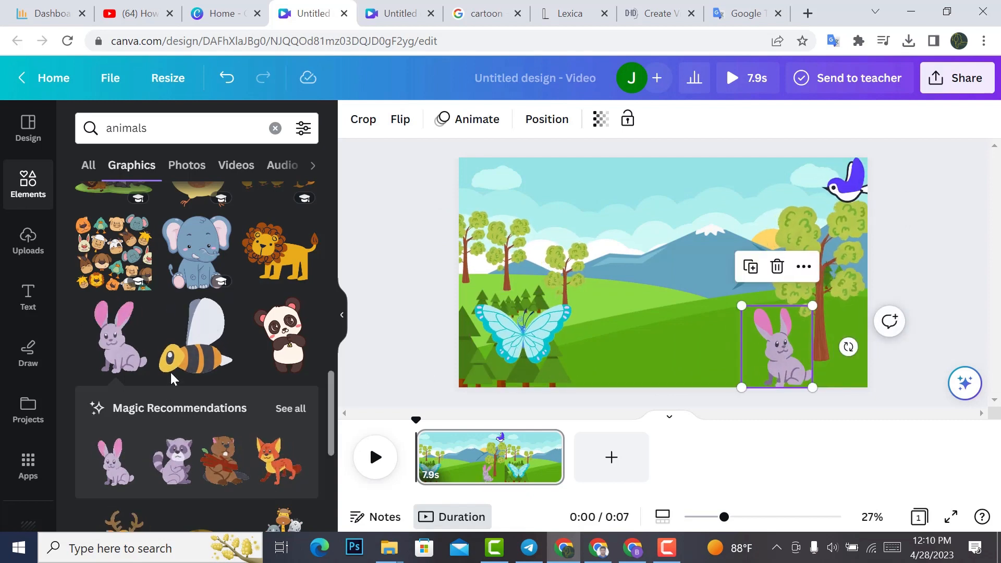
Step: Add the animated orange deer from the animal graphics, shrink it and place it on the far hillside below the mountain
{"action": "scroll", "coordinate": [206, 313], "scroll_direction": "down", "scroll_amount": 2}
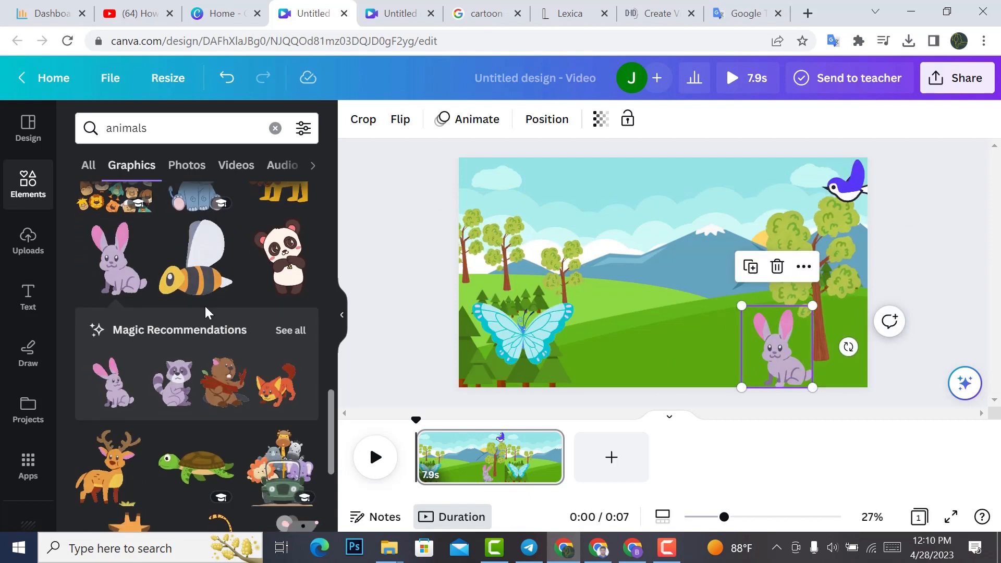
{"action": "scroll", "coordinate": [125, 292], "scroll_direction": "down", "scroll_amount": 4}
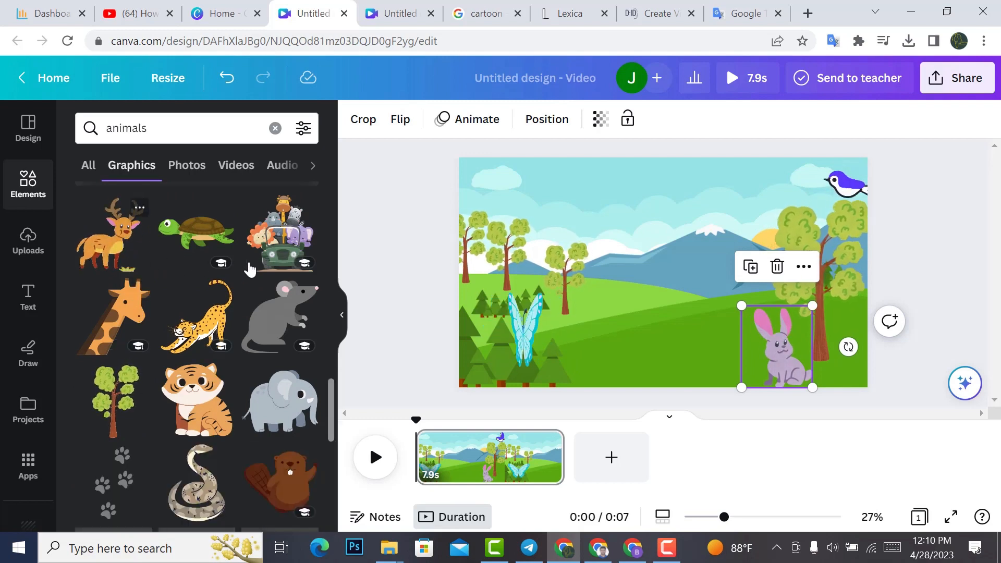
{"action": "left_click_drag", "start_coordinate": [123, 255], "coordinate": [585, 294]}
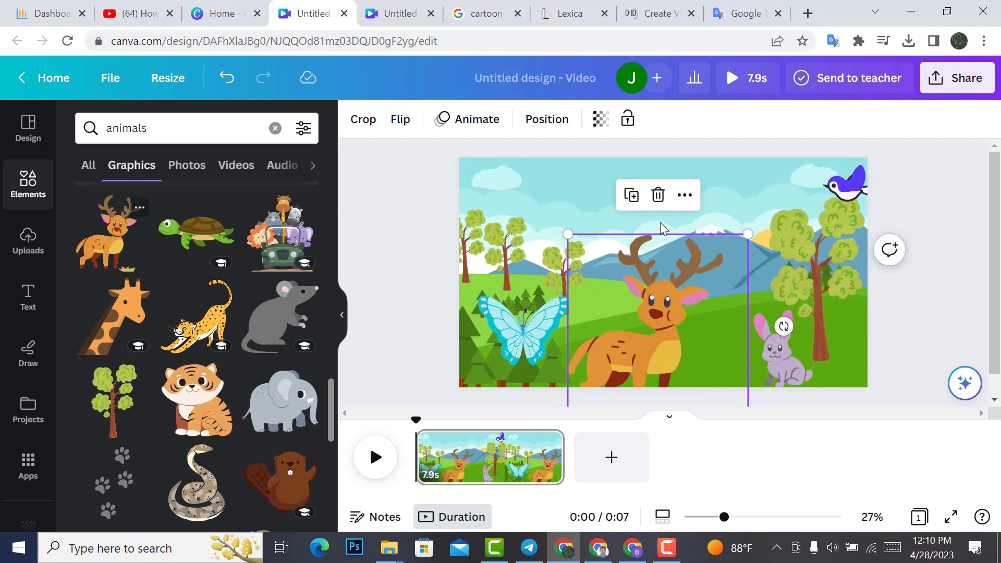
{"action": "left_click", "coordinate": [631, 195]}
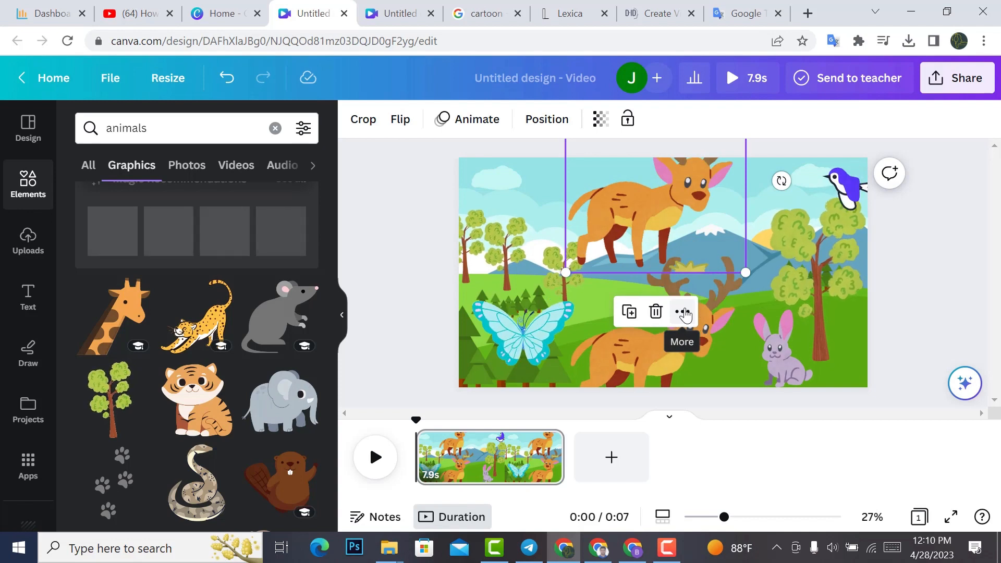
{"action": "key", "text": "Delete"}
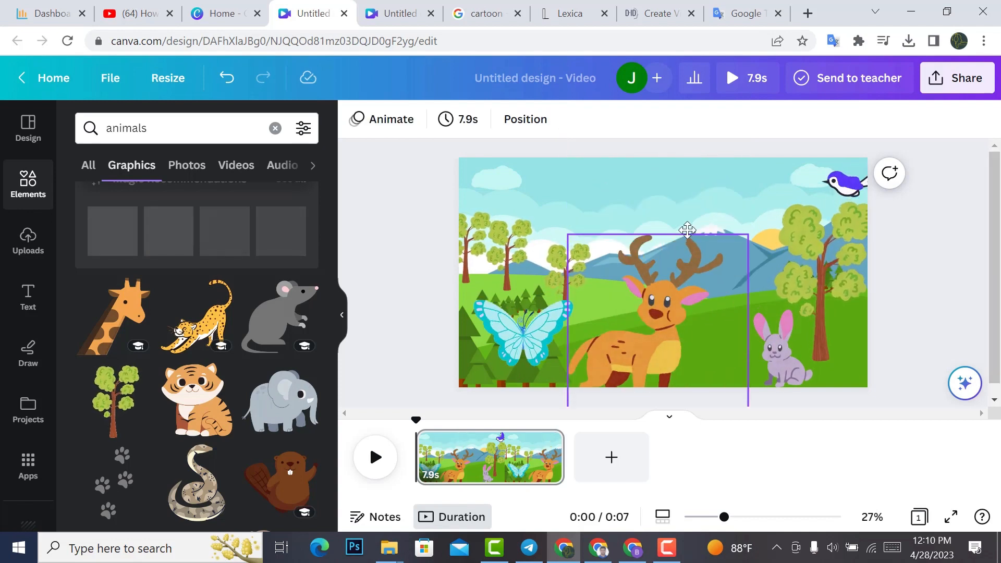
{"action": "left_click_drag", "start_coordinate": [687, 270], "coordinate": [699, 165]}
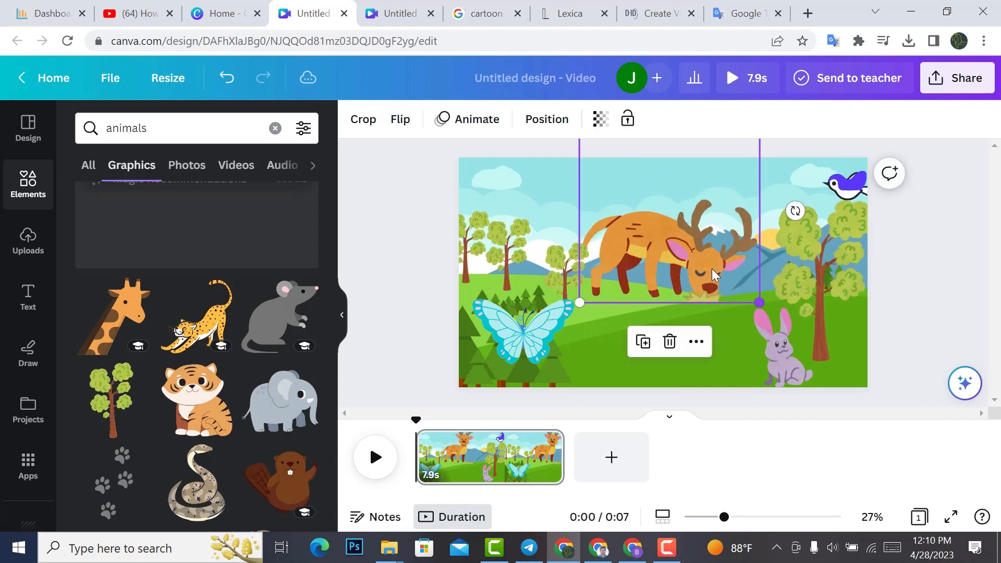
{"action": "left_click_drag", "start_coordinate": [758, 301], "coordinate": [763, 268]}
{"action": "left_click_drag", "start_coordinate": [701, 289], "coordinate": [725, 275]}
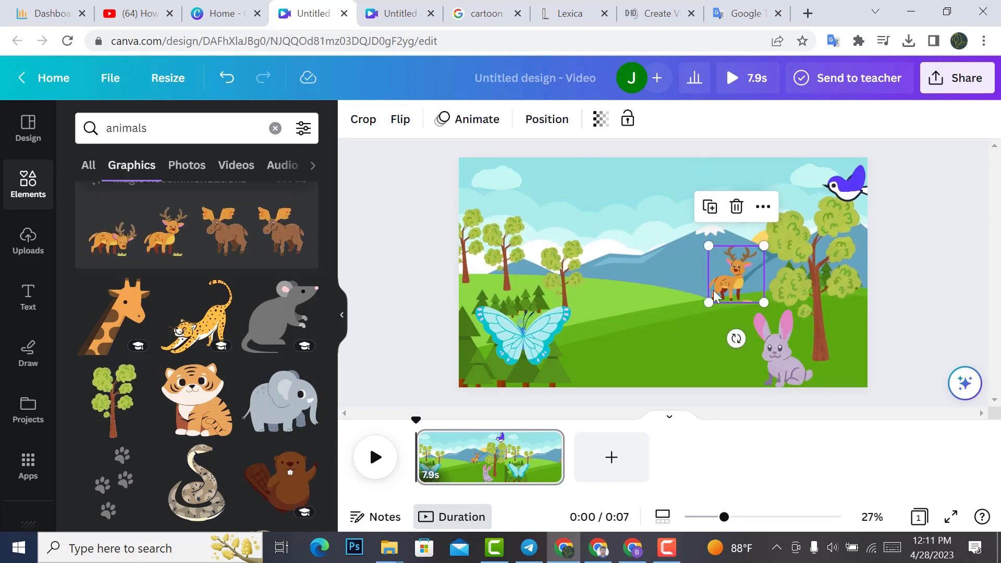
{"action": "left_click", "coordinate": [681, 340]}
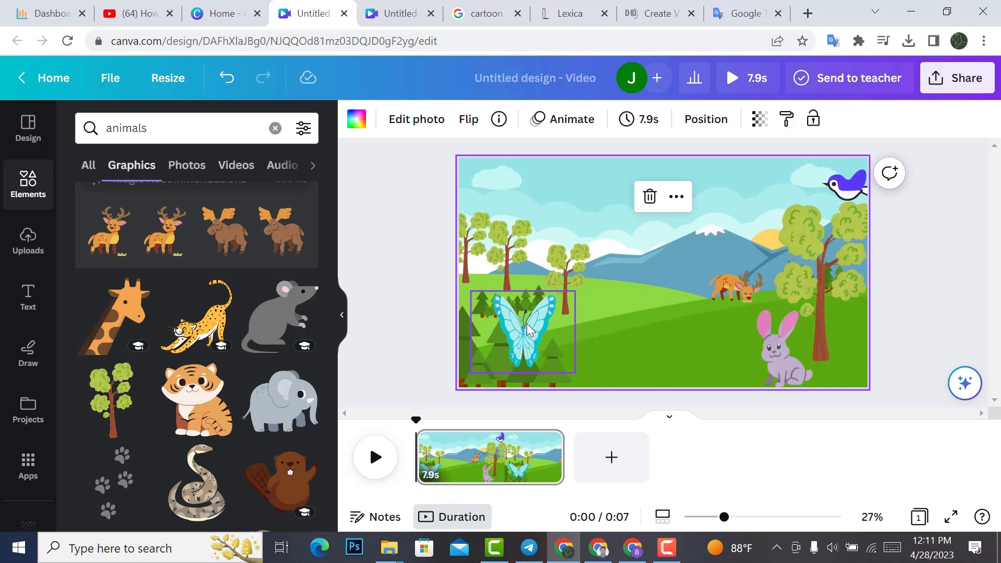
Step: Create a custom animation for the light-blue butterfly with a freehand flight path, using the Original movement style
{"action": "left_click", "coordinate": [519, 336]}
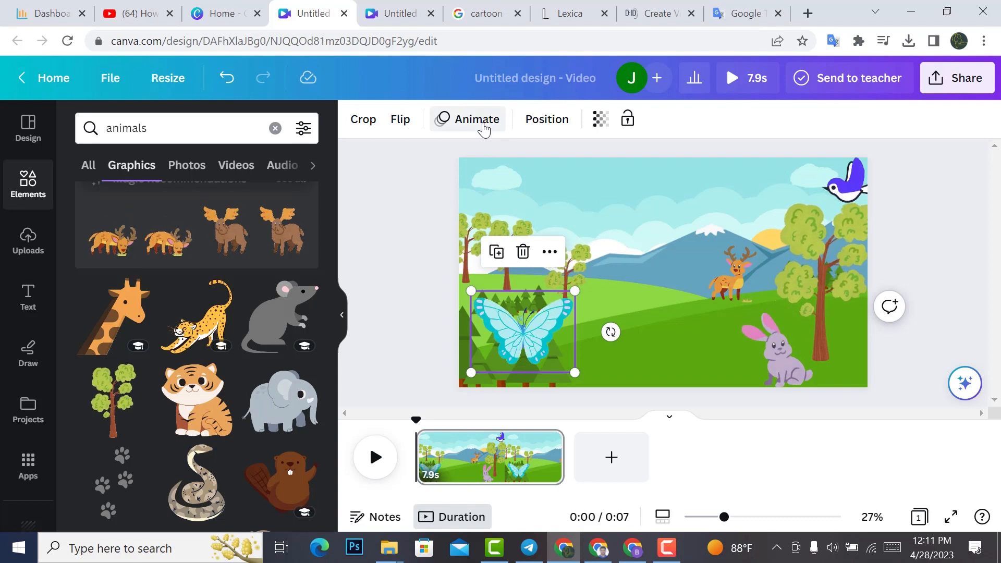
{"action": "left_click", "coordinate": [483, 129]}
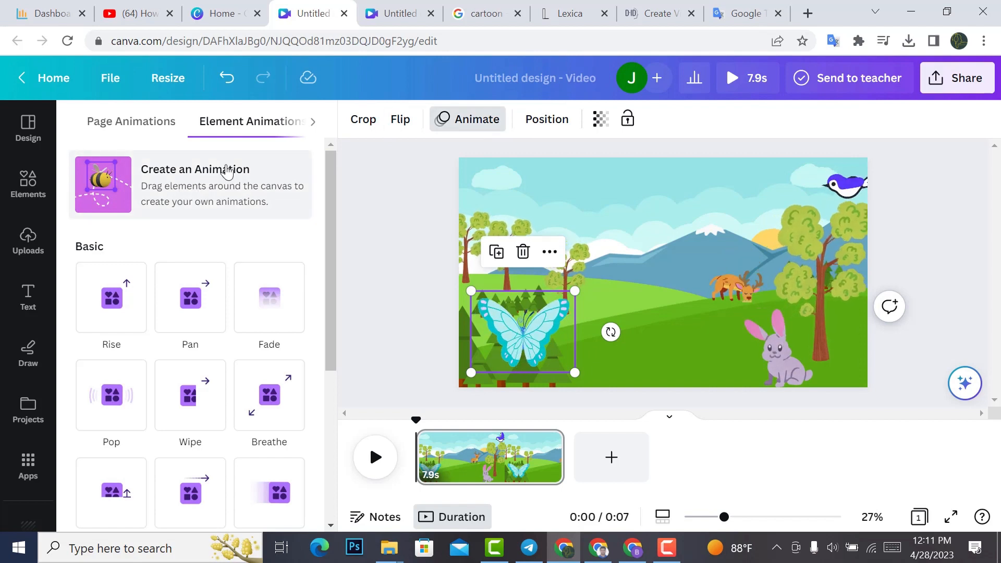
{"action": "left_click", "coordinate": [168, 186]}
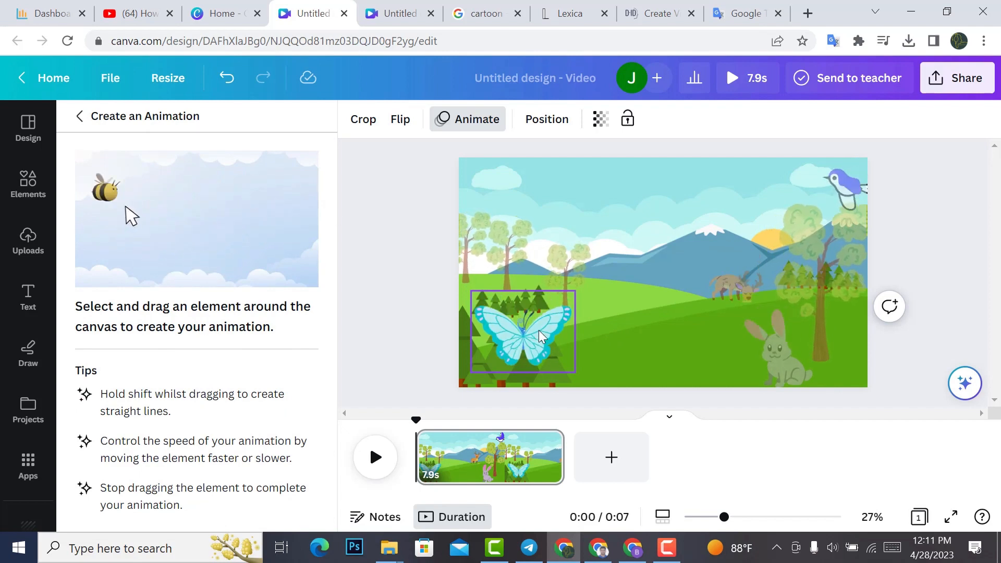
{"action": "mouse_move", "coordinate": [528, 306]}
{"action": "left_mouse_down"}
{"action": "mouse_move", "coordinate": [522, 272]}
{"action": "mouse_move", "coordinate": [551, 237]}
{"action": "mouse_move", "coordinate": [584, 223]}
{"action": "mouse_move", "coordinate": [641, 229]}
{"action": "mouse_move", "coordinate": [652, 282]}
{"action": "mouse_move", "coordinate": [631, 347]}
{"action": "mouse_move", "coordinate": [573, 378]}
{"action": "mouse_move", "coordinate": [503, 385]}
{"action": "mouse_move", "coordinate": [486, 371]}
{"action": "mouse_move", "coordinate": [490, 360]}
{"action": "left_mouse_up"}
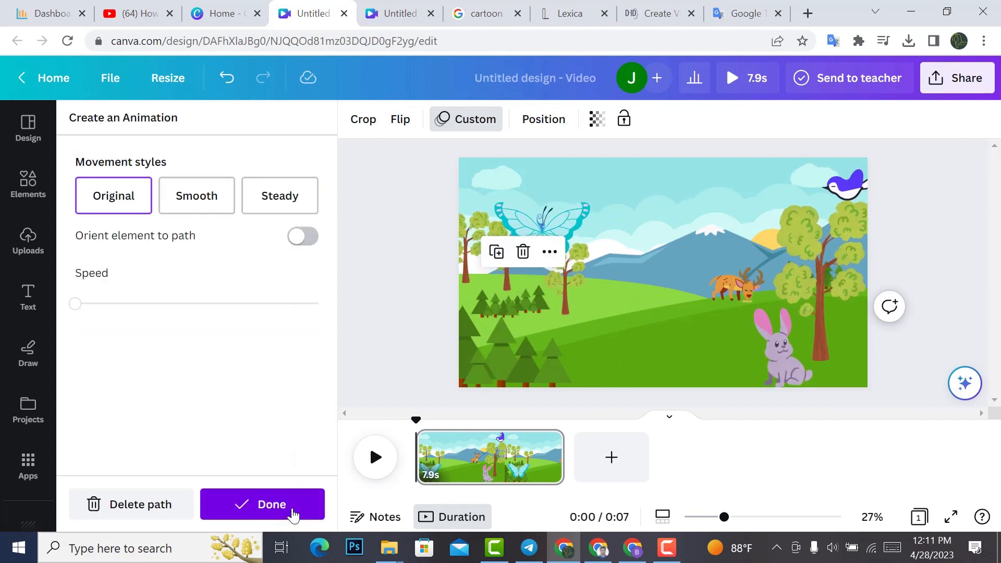
{"action": "left_click", "coordinate": [291, 512]}
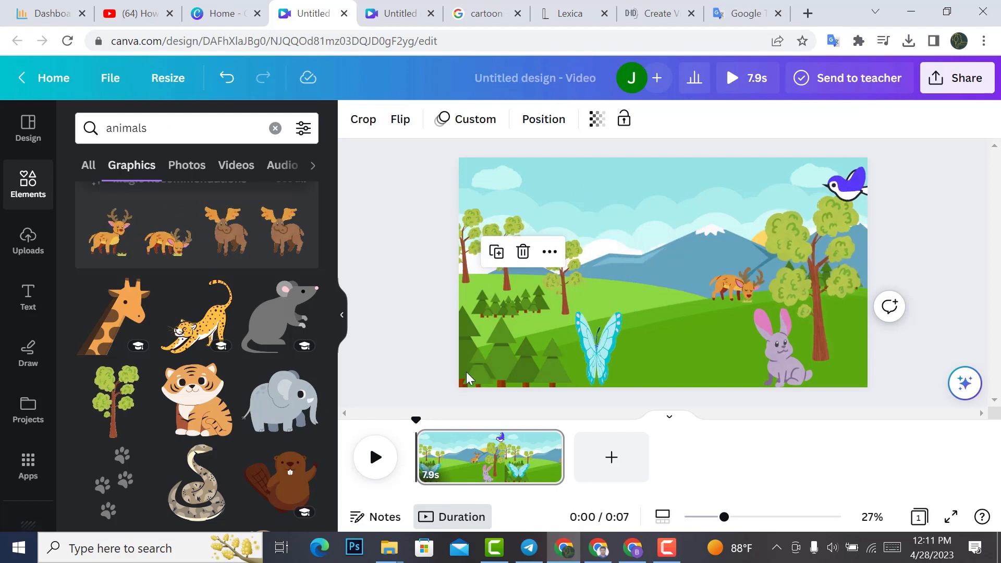
Step: Create a custom animation moving the blue-violet bird along a wavy path across the sky to the opposite edge, and play the scene
{"action": "left_click", "coordinate": [853, 189]}
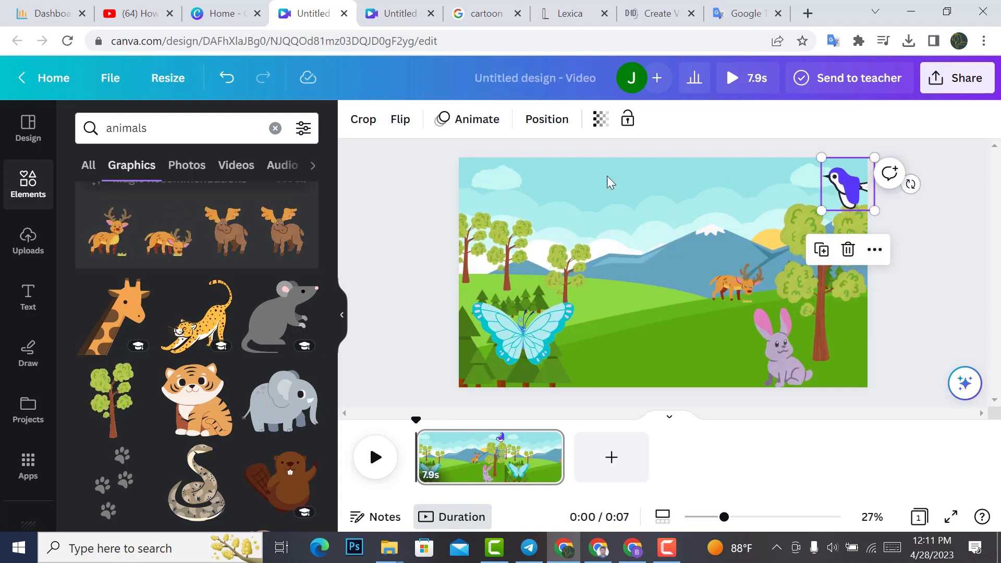
{"action": "left_click", "coordinate": [477, 119]}
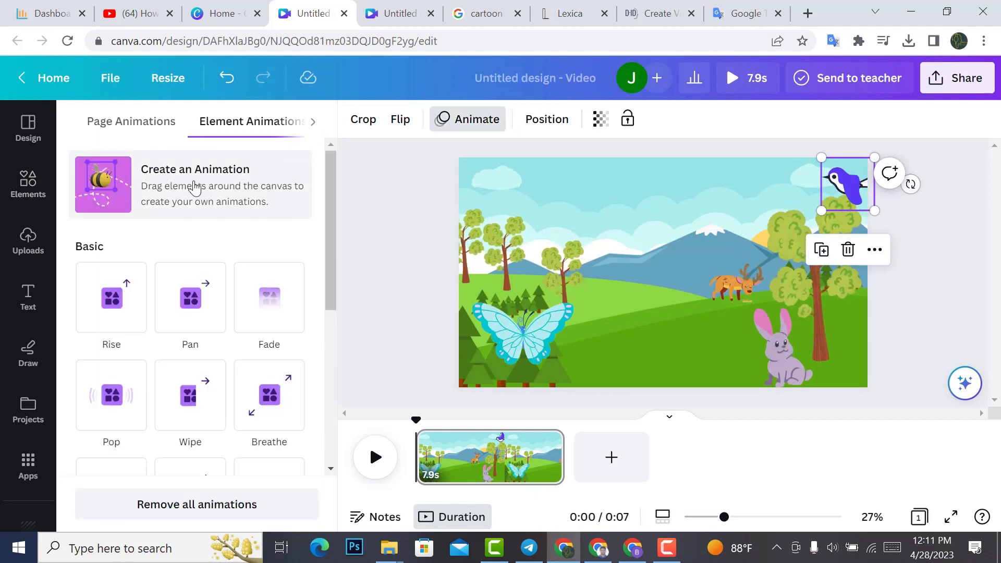
{"action": "left_click", "coordinate": [194, 188]}
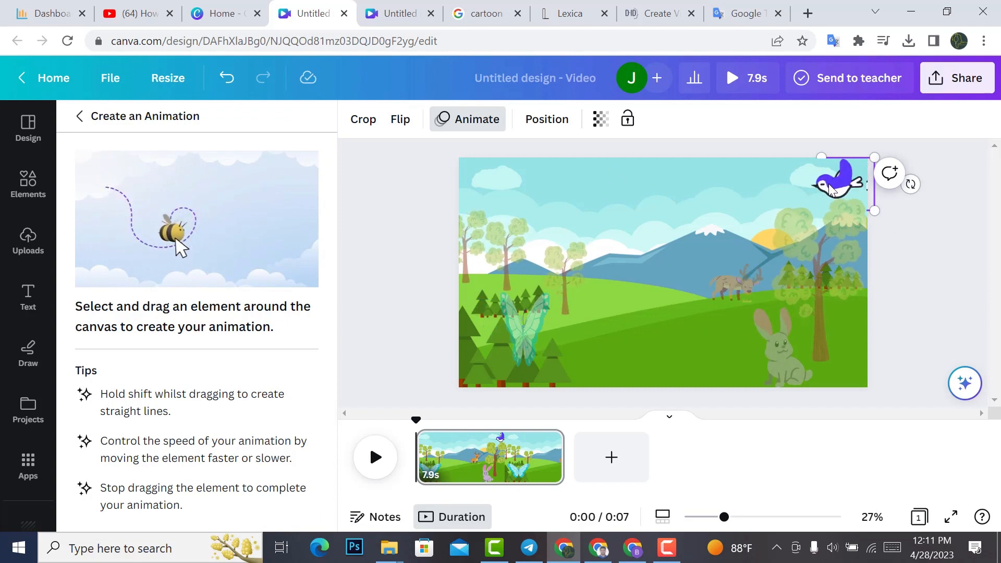
{"action": "left_click_drag", "start_coordinate": [831, 190], "coordinate": [786, 197]}
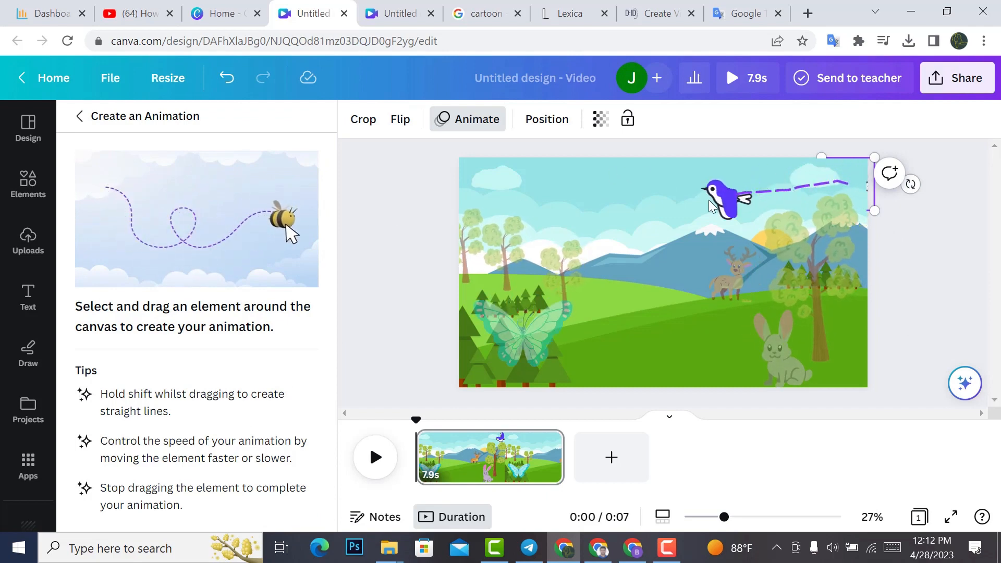
{"action": "mouse_move", "coordinate": [711, 206]}
{"action": "left_mouse_down"}
{"action": "mouse_move", "coordinate": [642, 193]}
{"action": "mouse_move", "coordinate": [550, 214]}
{"action": "mouse_move", "coordinate": [481, 188]}
{"action": "mouse_move", "coordinate": [420, 201]}
{"action": "mouse_move", "coordinate": [482, 292]}
{"action": "left_mouse_up"}
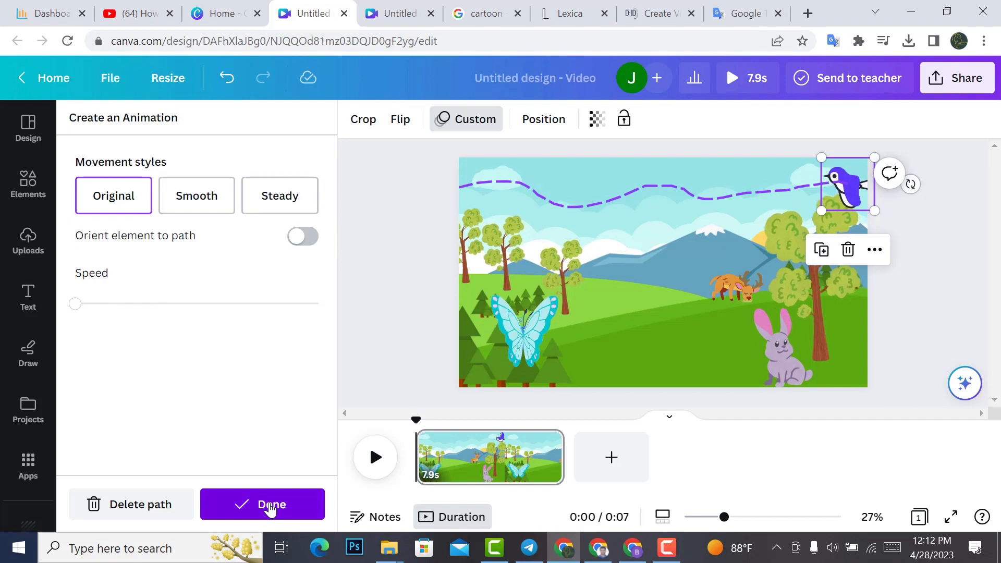
{"action": "left_click", "coordinate": [270, 510]}
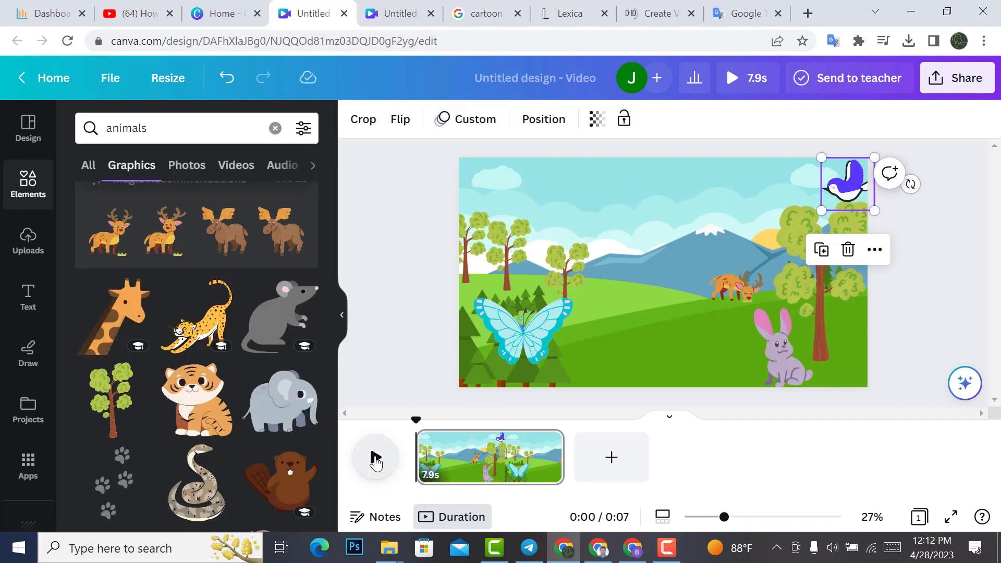
{"action": "left_click", "coordinate": [375, 460]}
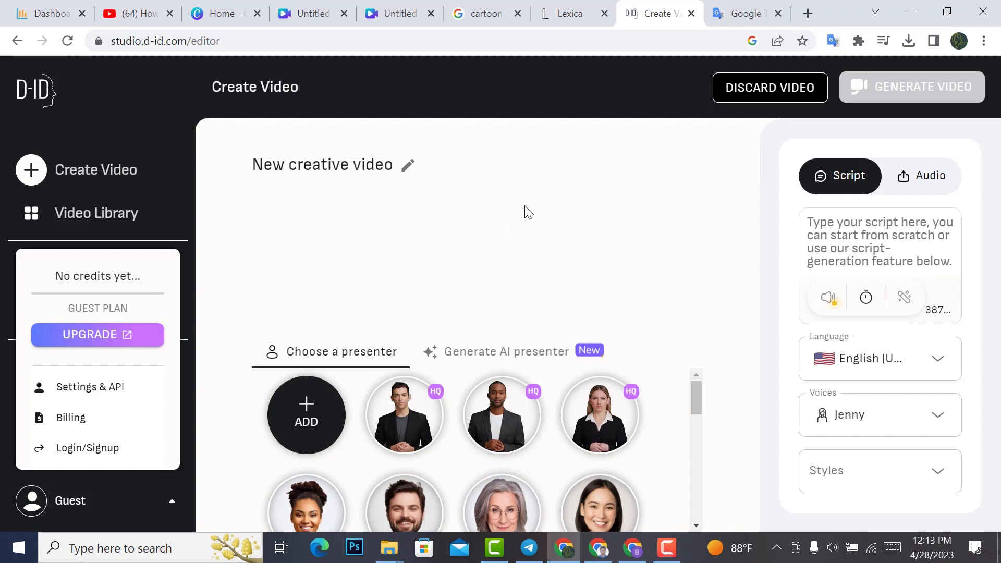
Step: Switch to the signed-in D-ID window, start a new video and look through the available presenters
{"action": "left_click", "coordinate": [613, 547]}
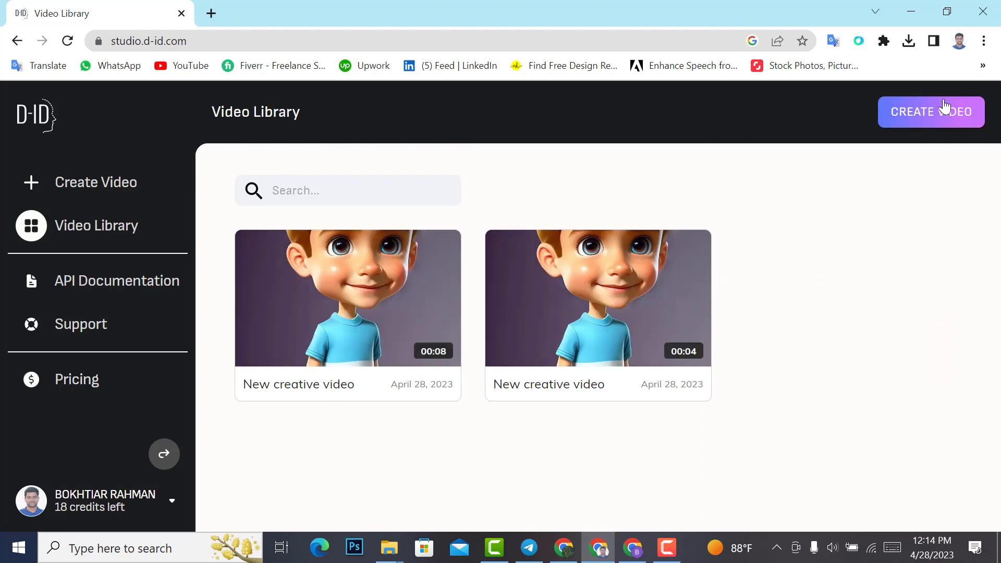
{"action": "left_click", "coordinate": [931, 121]}
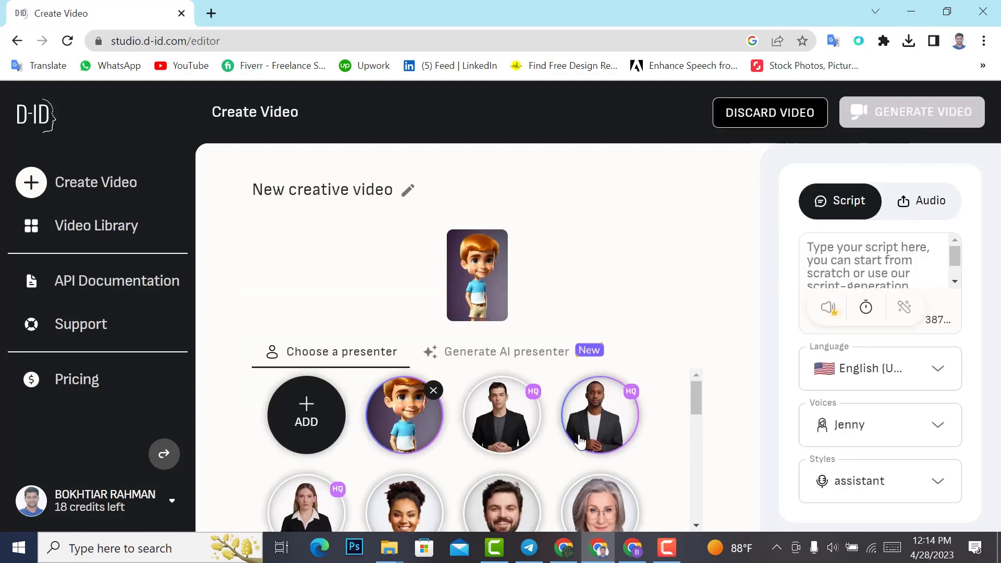
{"action": "scroll", "coordinate": [581, 440], "scroll_direction": "down", "scroll_amount": 3}
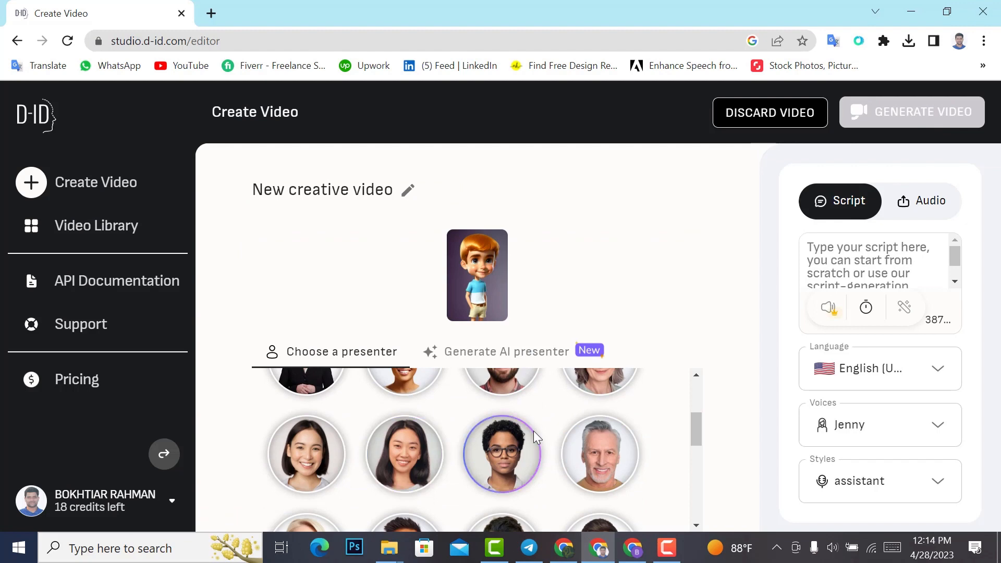
{"action": "scroll", "coordinate": [537, 434], "scroll_direction": "up", "scroll_amount": 3}
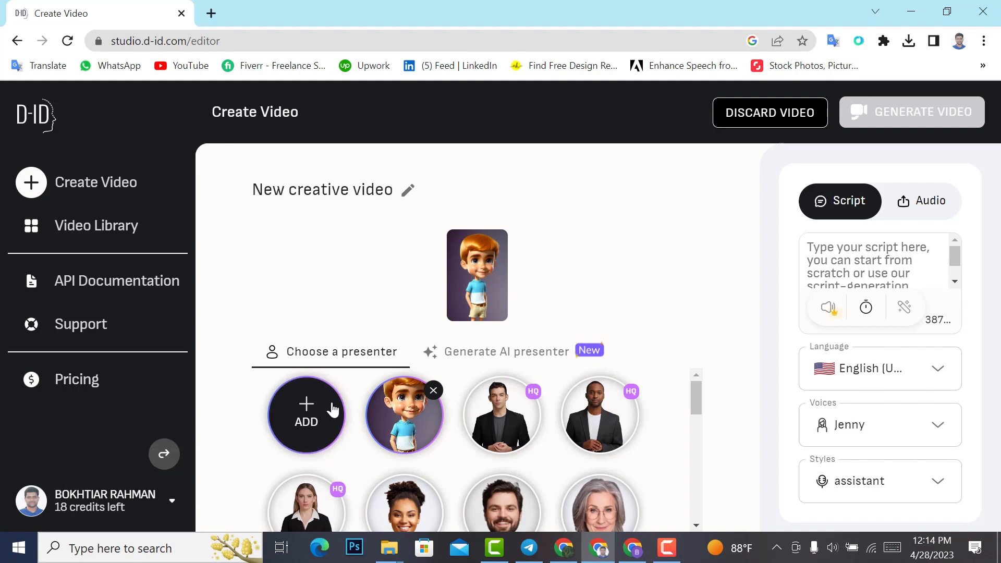
{"action": "mouse_move", "coordinate": [316, 412]}
{"action": "left_click", "coordinate": [312, 414]}
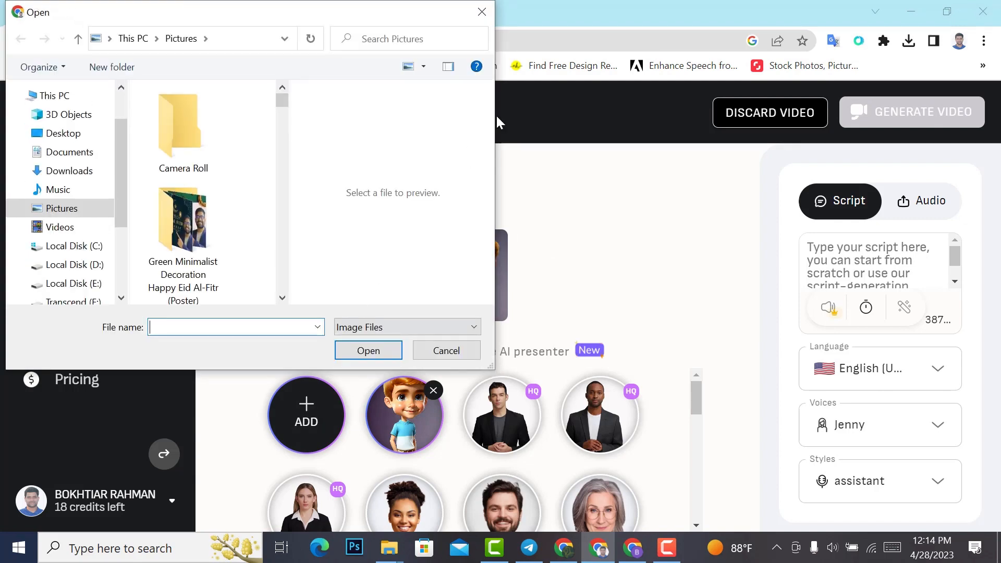
{"action": "left_click", "coordinate": [480, 12]}
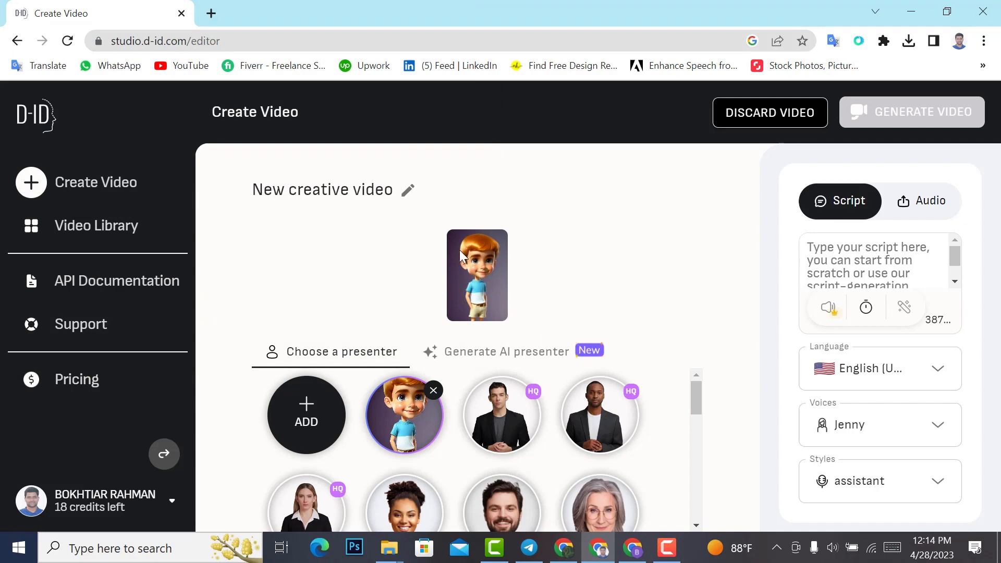
Step: Paste the copied Bengali text as the presenter's script and delete its ending from "মনোযোগ সহকারে" onward
{"action": "right_click", "coordinate": [844, 254]}
{"action": "left_click", "coordinate": [857, 377]}
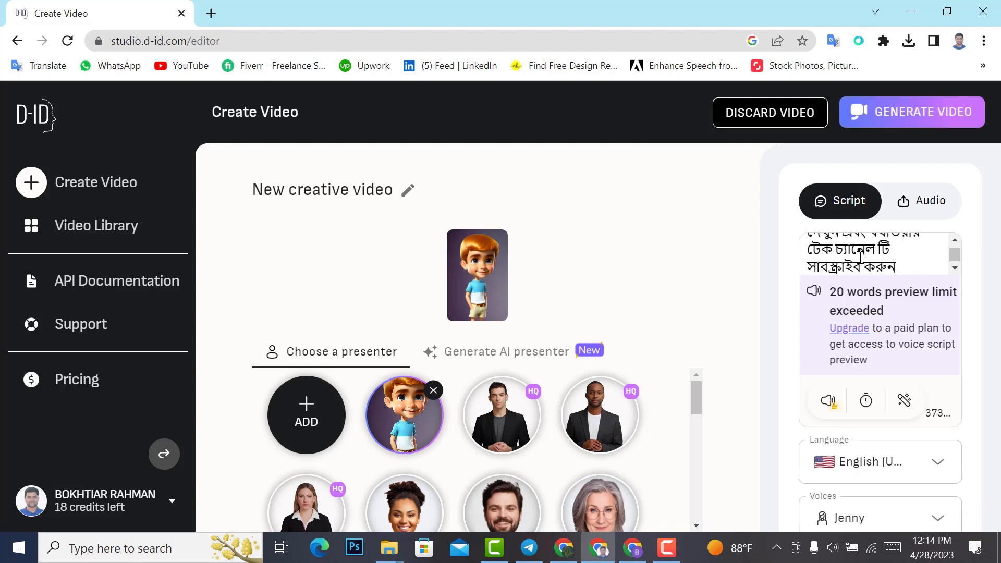
{"action": "left_click_drag", "start_coordinate": [905, 267], "coordinate": [808, 262]}
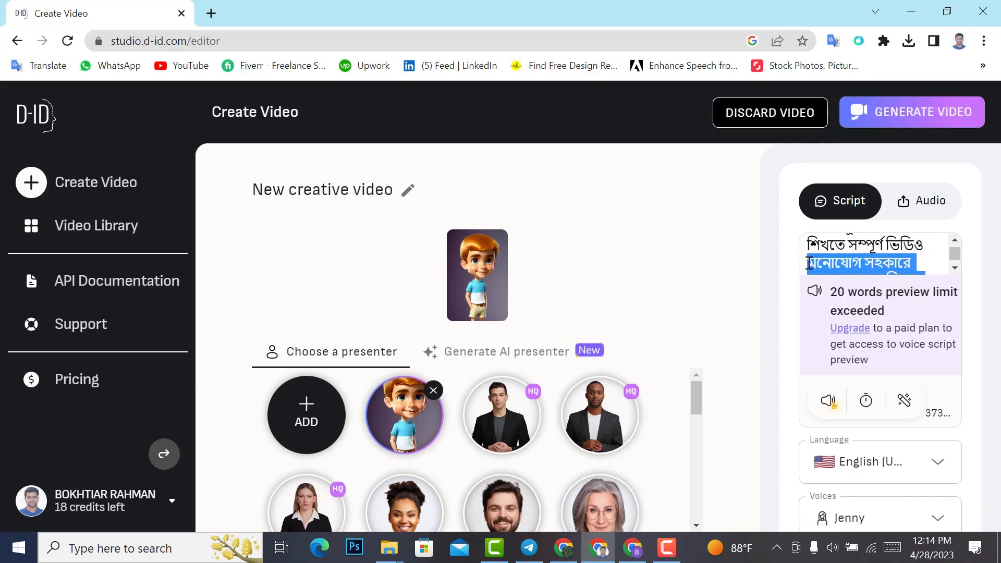
{"action": "key", "text": "BackSpace"}
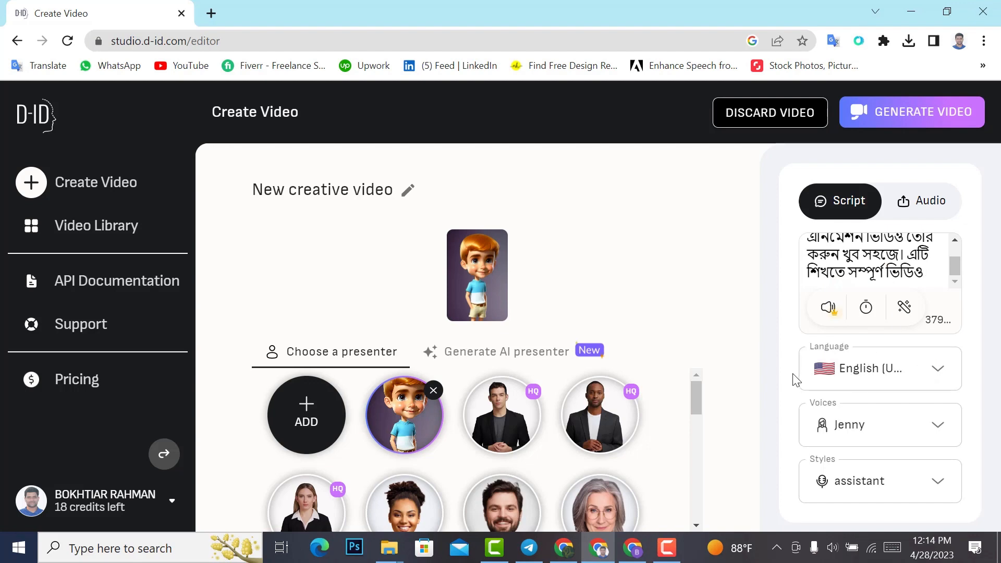
Step: Set the script's language to Bangla (Bangladesh) and the voice to Pradeep, and check the video generation confirmation without generating
{"action": "left_click", "coordinate": [895, 371]}
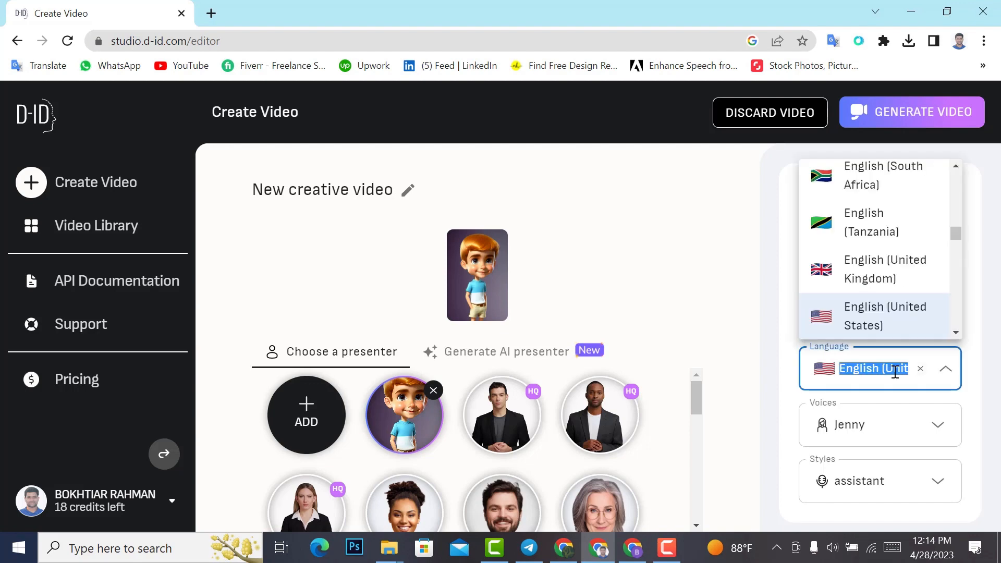
{"action": "type", "text": "ban"}
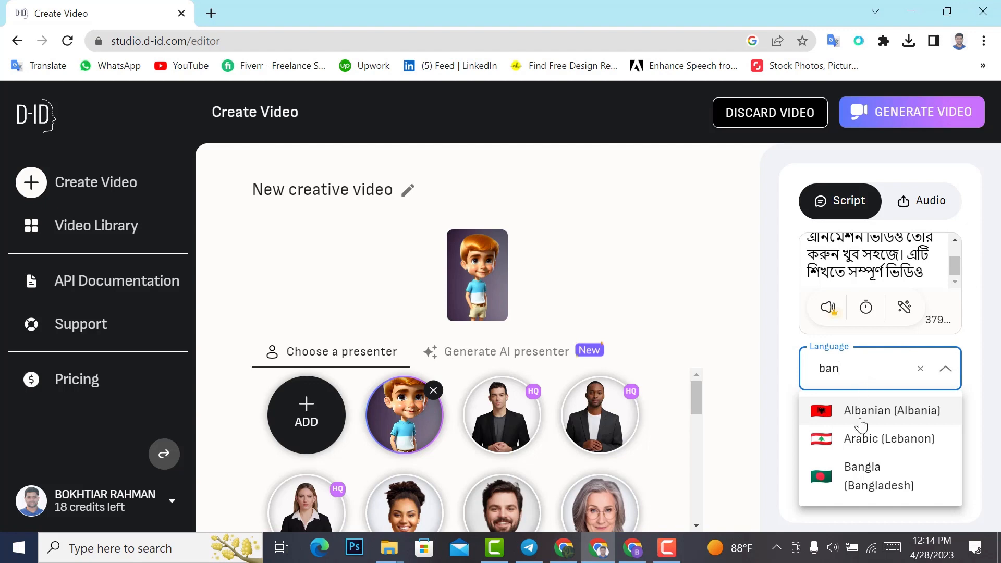
{"action": "left_click", "coordinate": [864, 475]}
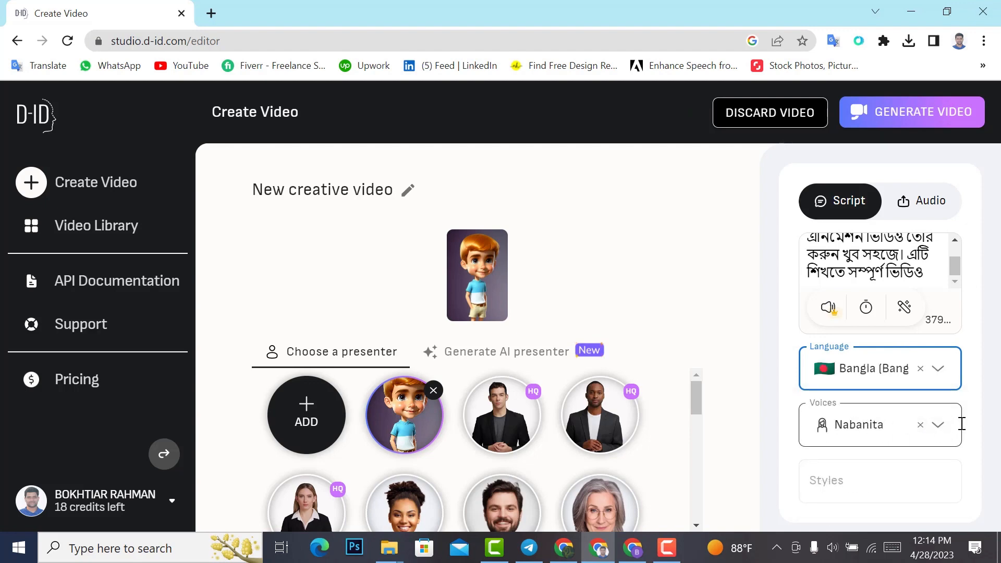
{"action": "left_click", "coordinate": [941, 425]}
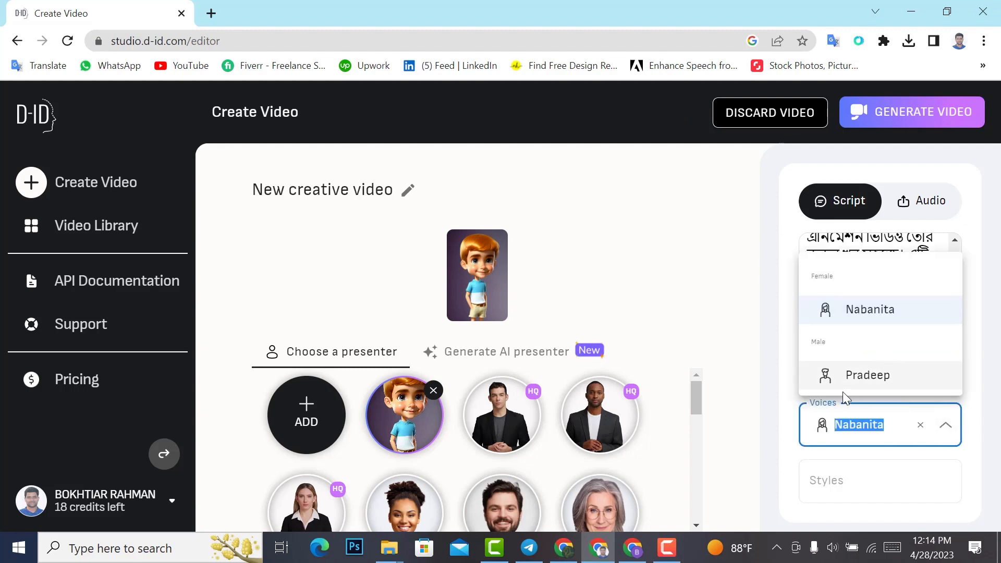
{"action": "left_click", "coordinate": [862, 376]}
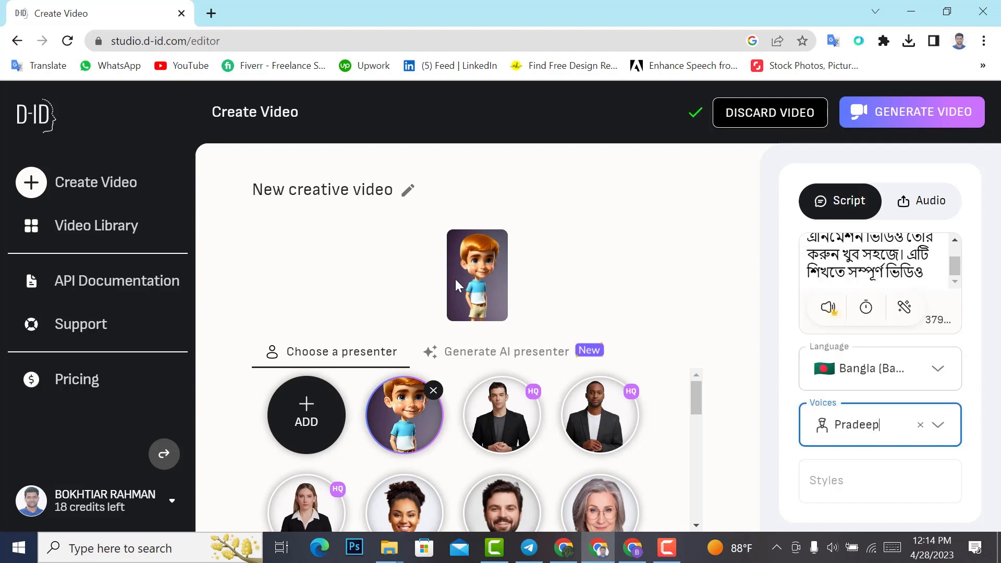
{"action": "left_click", "coordinate": [930, 115]}
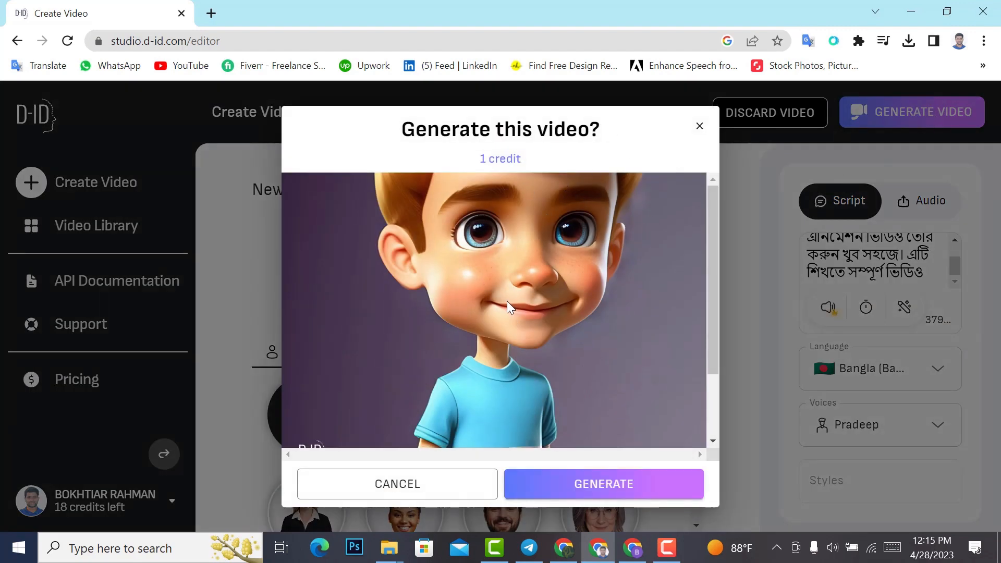
{"action": "left_click", "coordinate": [699, 127]}
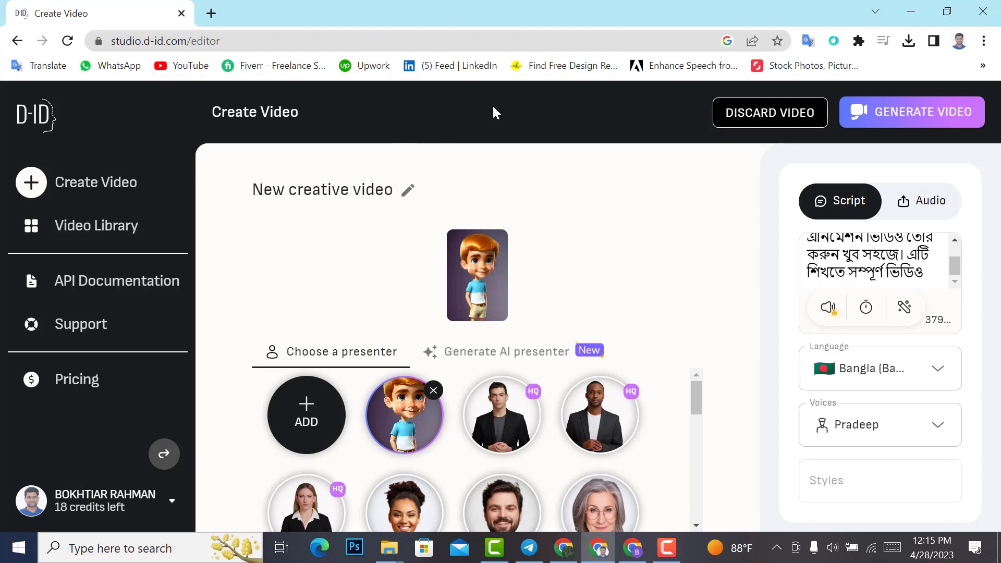
Step: Play the first talking-boy video in the Video Library and pause it before the end
{"action": "left_click", "coordinate": [104, 229]}
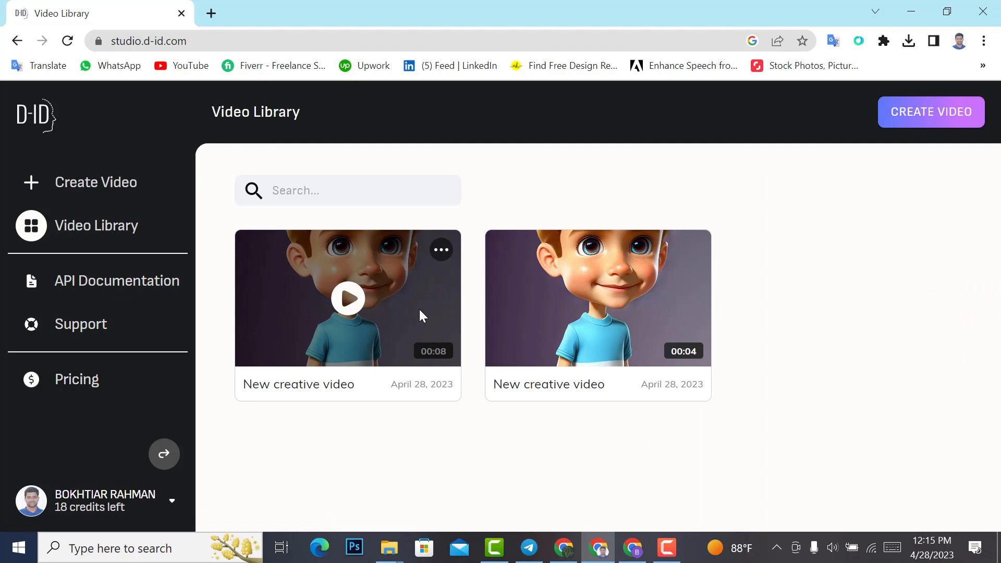
{"action": "left_click", "coordinate": [349, 299]}
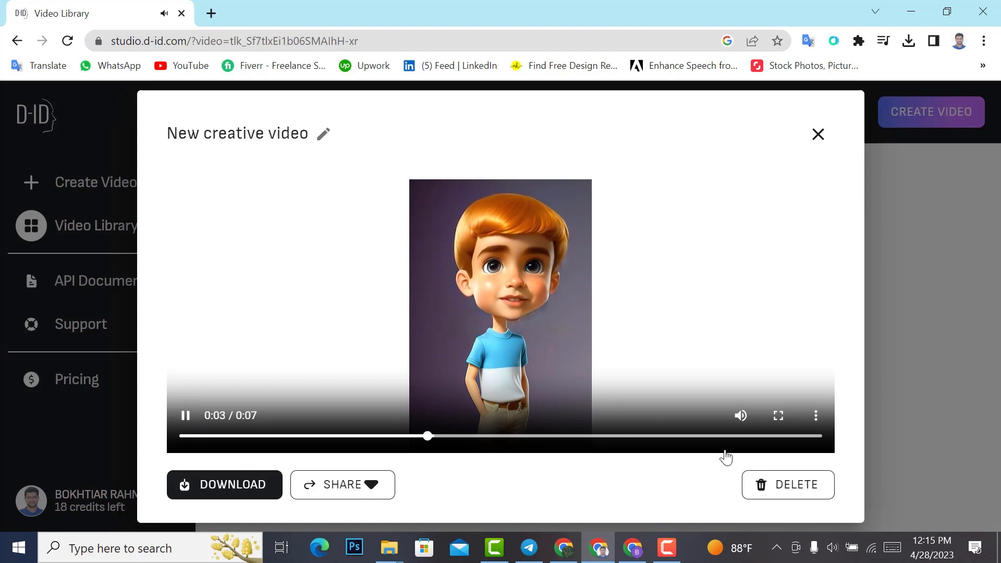
{"action": "left_click", "coordinate": [186, 415]}
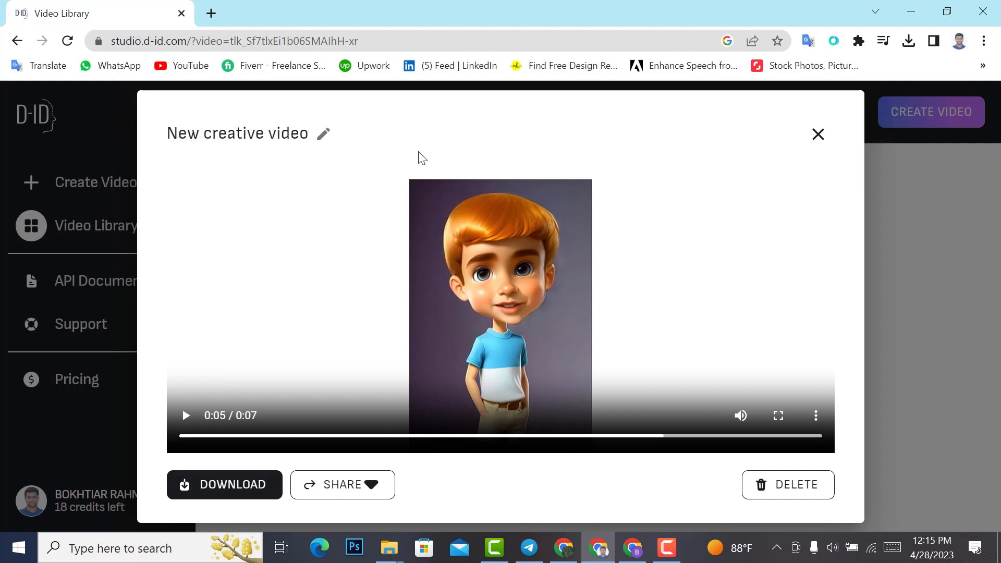
Step: Switch to the Canva meadow design and look through its uploaded images
{"action": "left_click", "coordinate": [563, 547]}
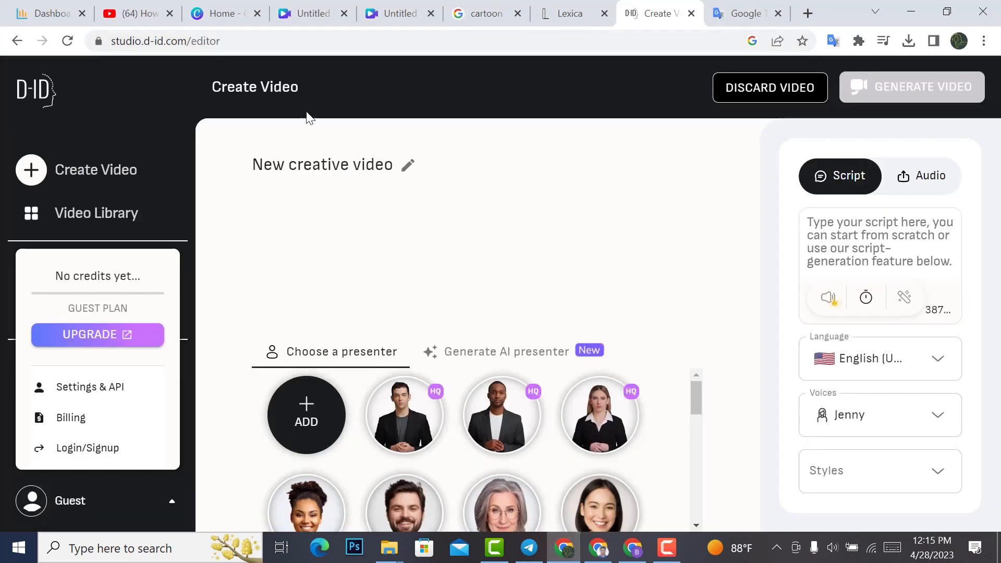
{"action": "left_click", "coordinate": [314, 10]}
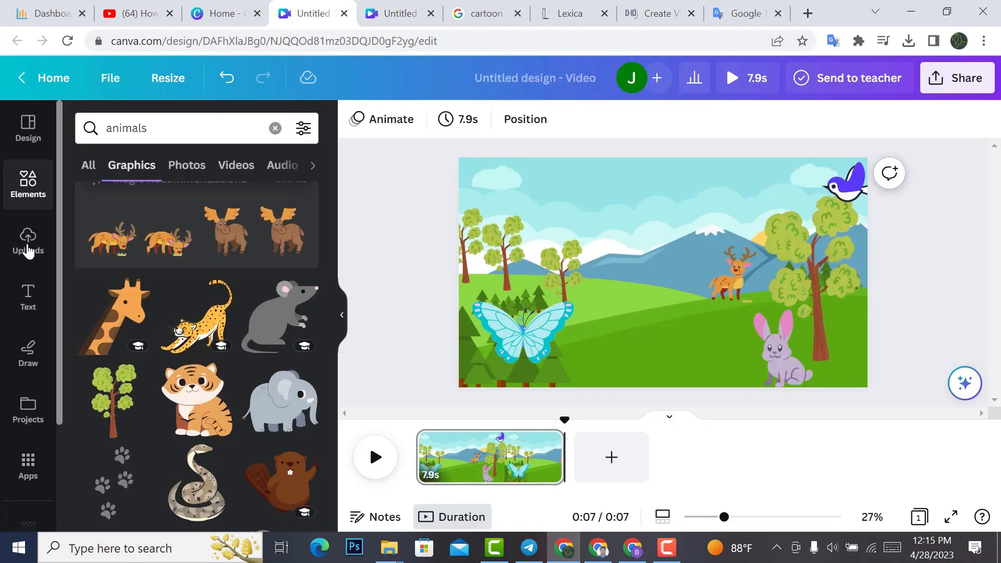
{"action": "left_click", "coordinate": [20, 252]}
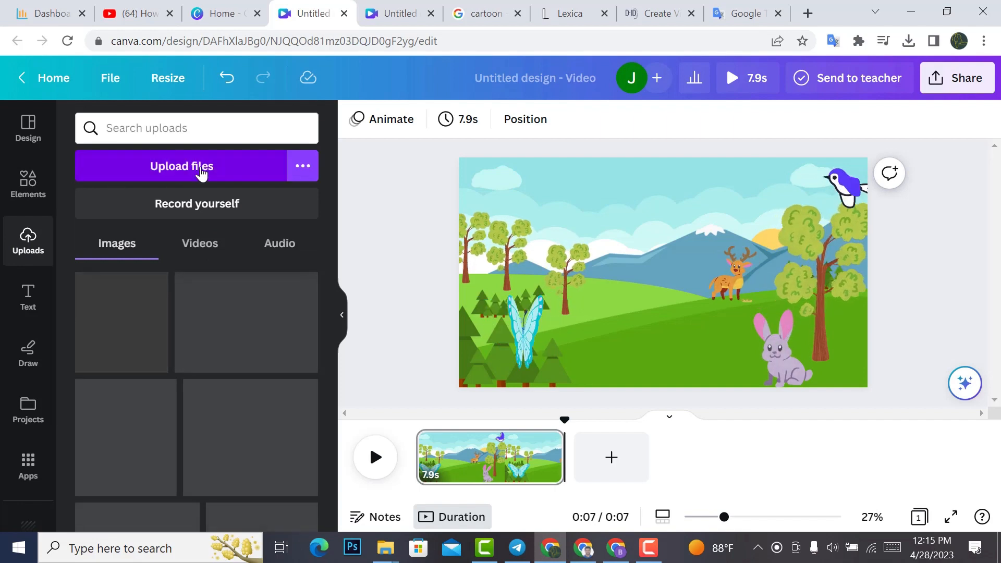
{"action": "left_click", "coordinate": [201, 173]}
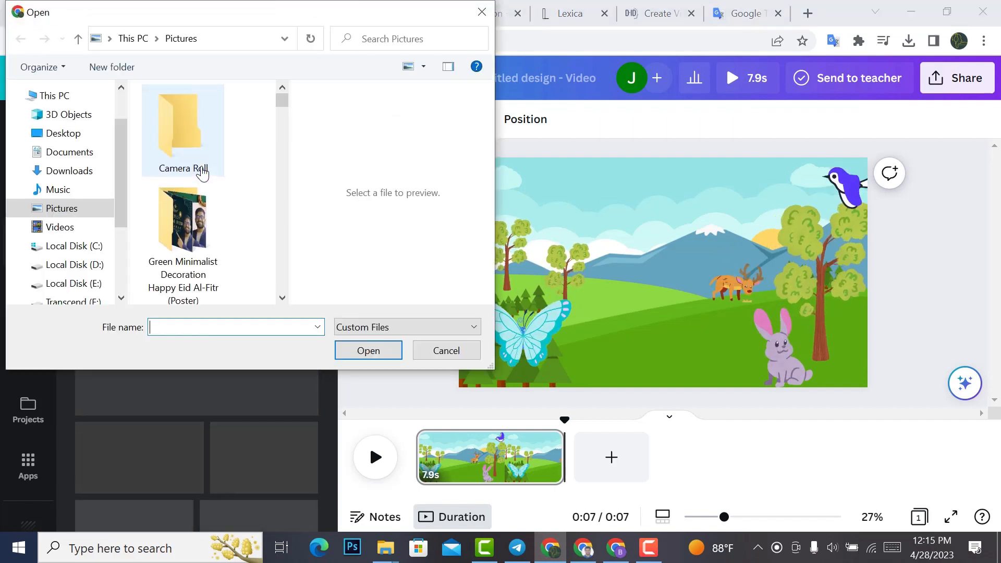
{"action": "left_click", "coordinate": [482, 12]}
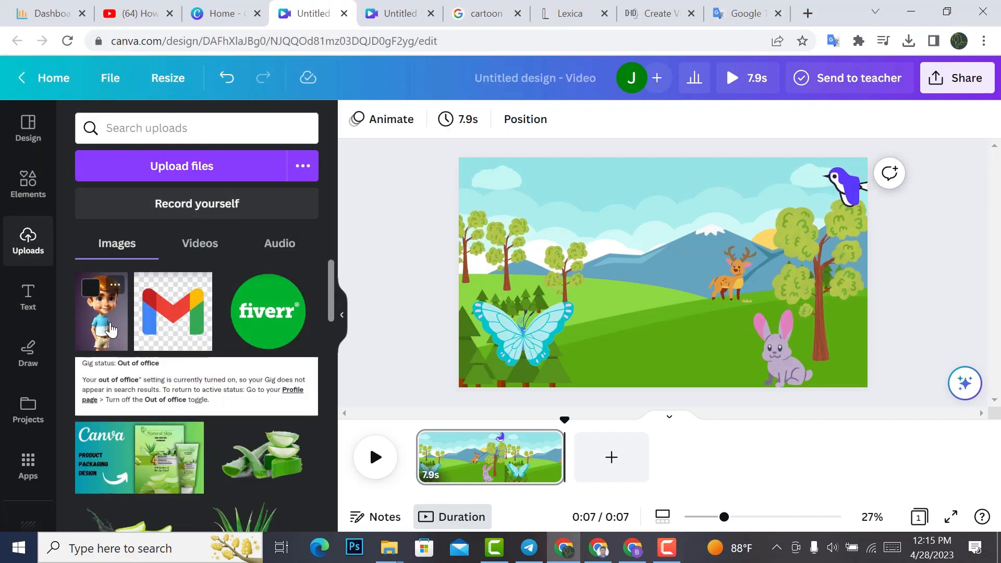
{"action": "scroll", "coordinate": [110, 330], "scroll_direction": "down", "scroll_amount": 1}
{"action": "scroll", "coordinate": [110, 330], "scroll_direction": "up", "scroll_amount": 1}
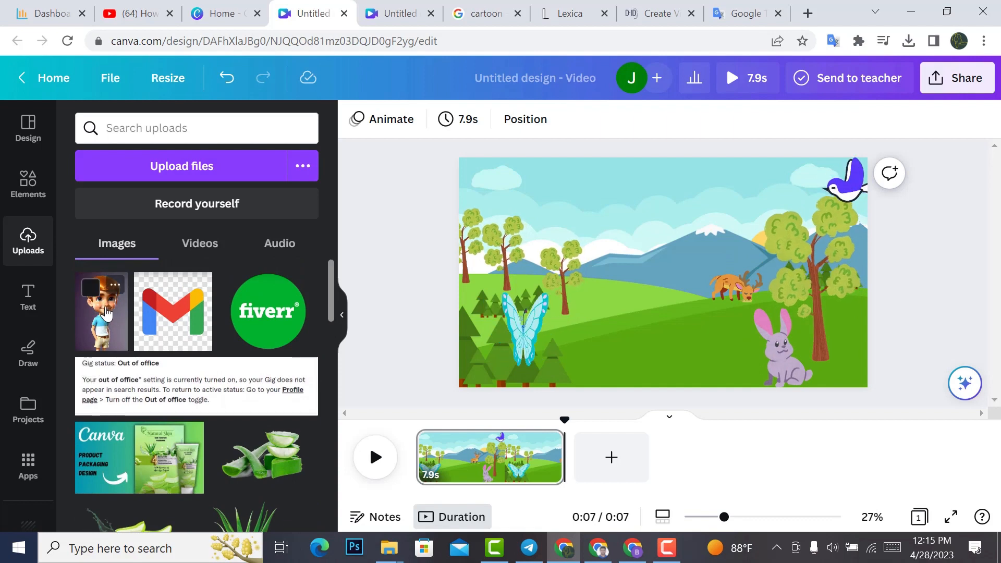
{"action": "left_click", "coordinate": [107, 325]}
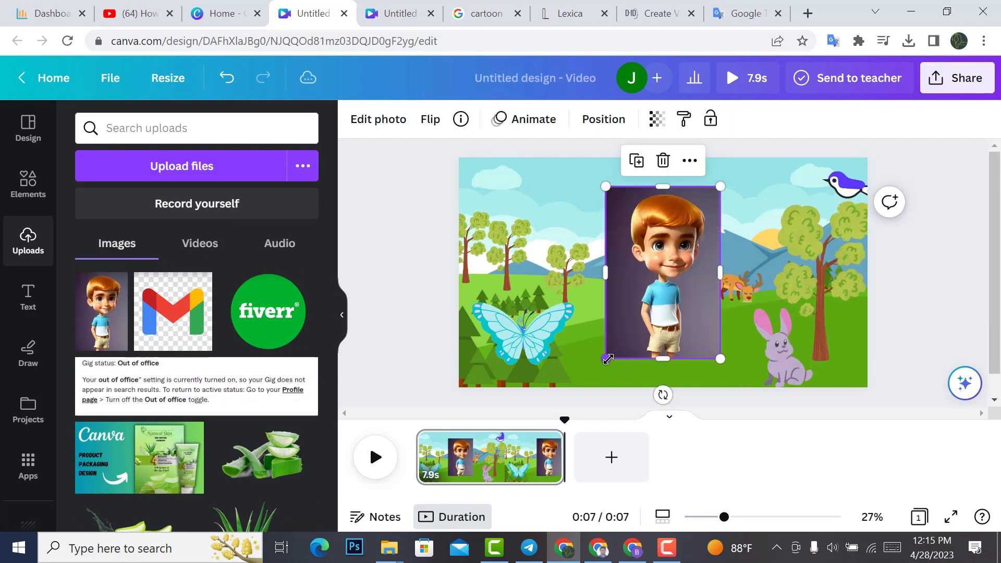
{"action": "left_click_drag", "start_coordinate": [608, 359], "coordinate": [586, 387]}
{"action": "left_click_drag", "start_coordinate": [720, 187], "coordinate": [755, 158]}
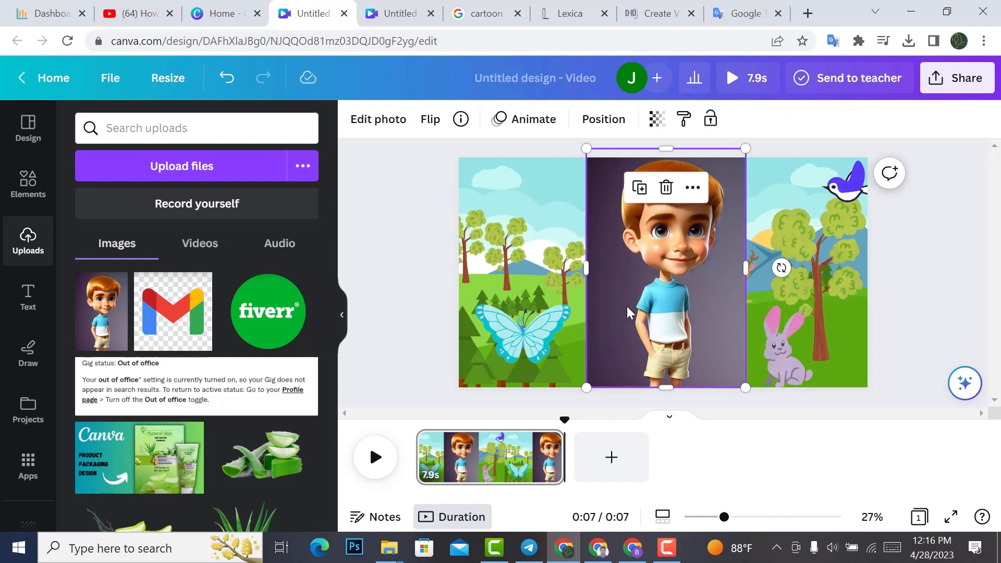
{"action": "key", "text": "Delete"}
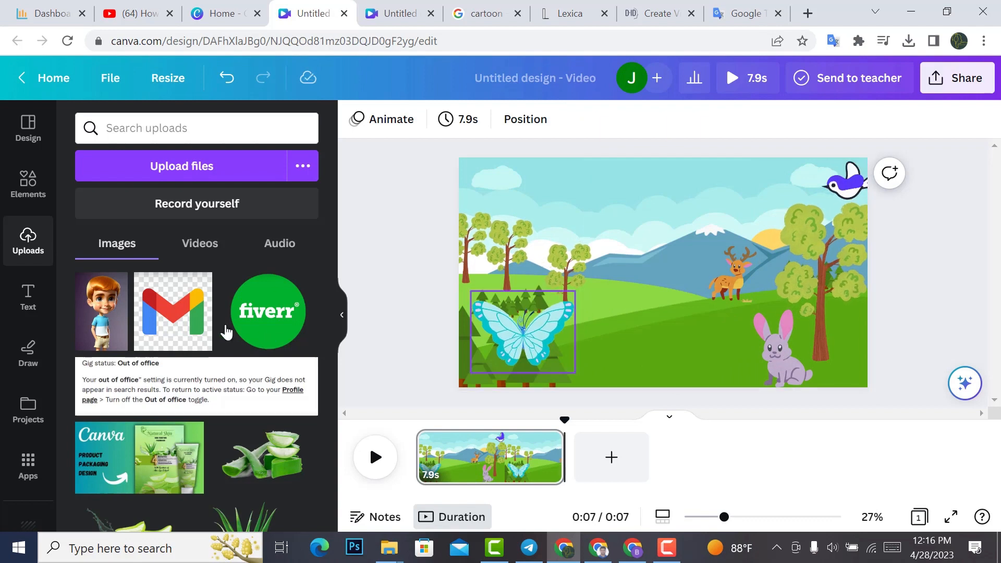
Step: Insert the uploaded 7.8 s talking-boy video in the middle of the meadow scene and enlarge it to nearly the full page height
{"action": "left_click", "coordinate": [198, 245]}
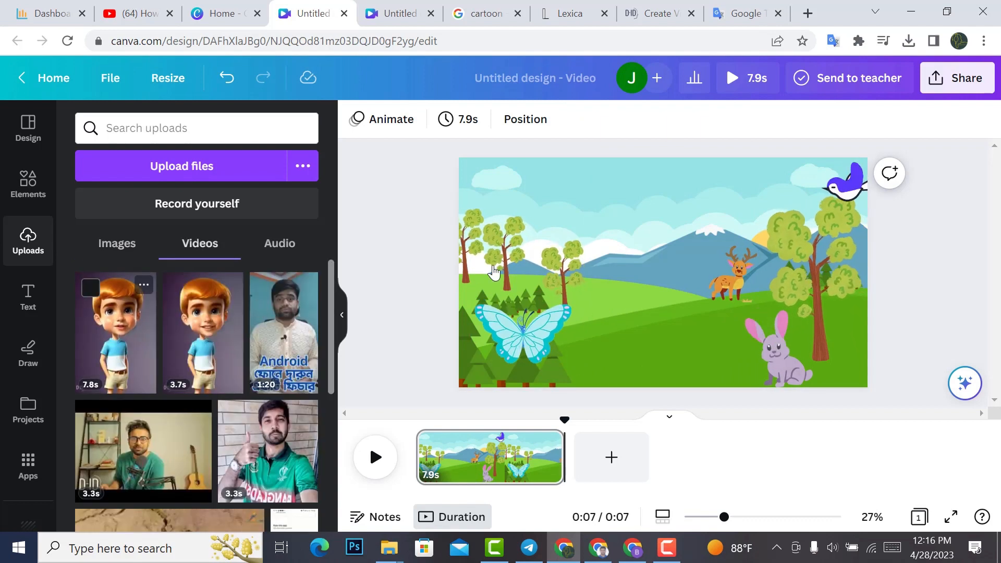
{"action": "left_click", "coordinate": [119, 344]}
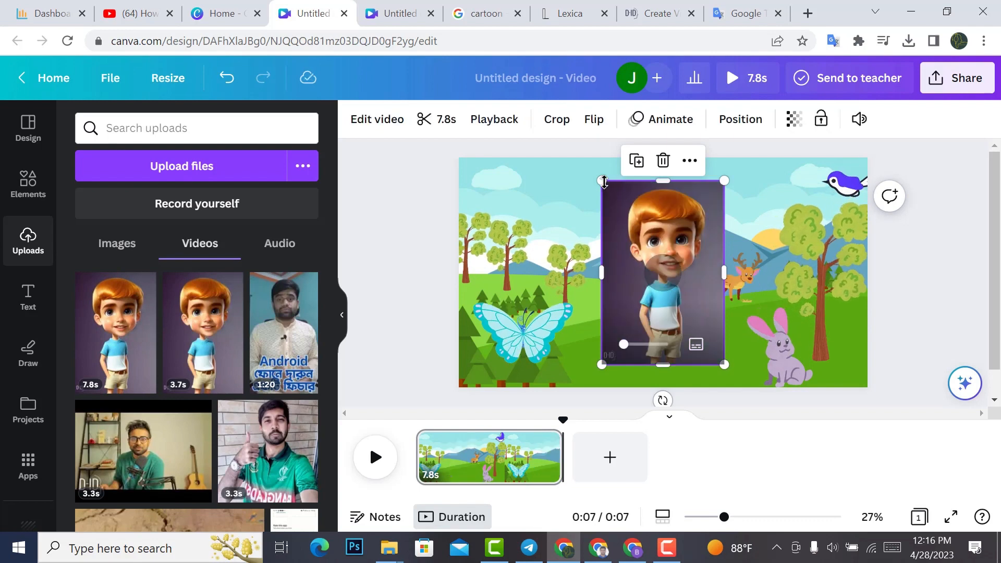
{"action": "left_click_drag", "start_coordinate": [601, 181], "coordinate": [586, 158]}
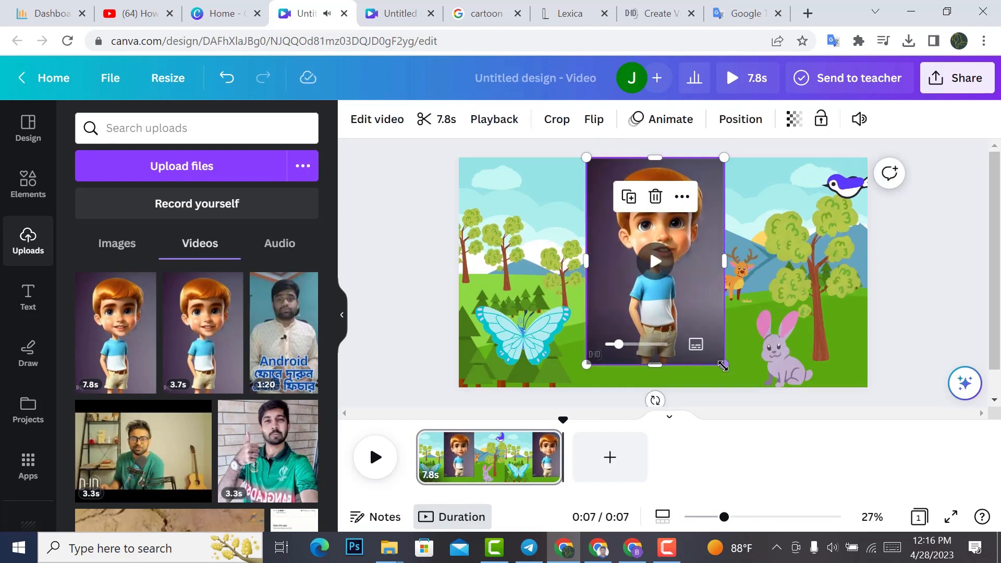
{"action": "mouse_move", "coordinate": [741, 376]}
{"action": "left_mouse_down"}
{"action": "mouse_move", "coordinate": [749, 396]}
{"action": "mouse_move", "coordinate": [746, 379]}
{"action": "left_mouse_up"}
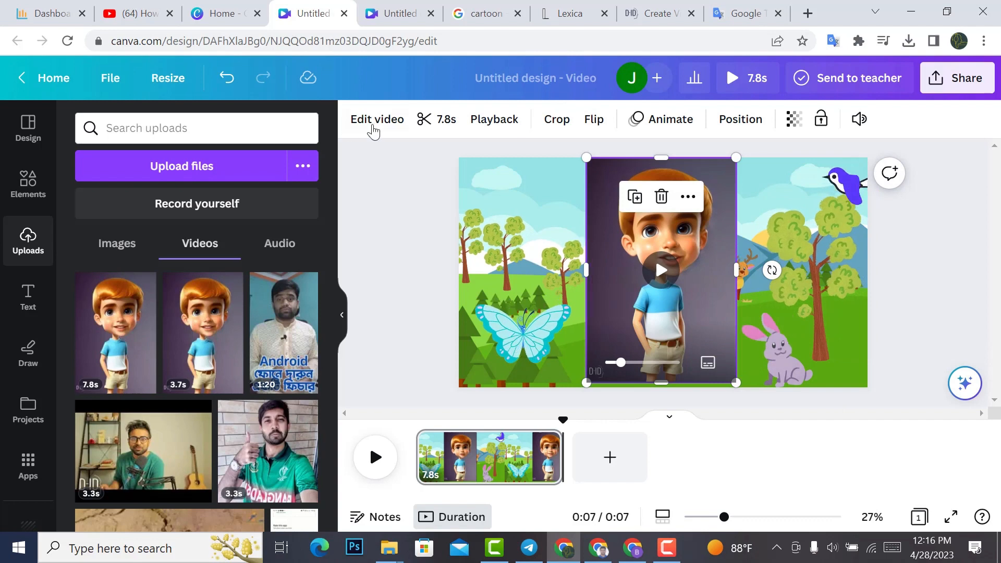
Step: Remove the background of the talking-boy video with Background Remover and play the scene
{"action": "left_click", "coordinate": [373, 130]}
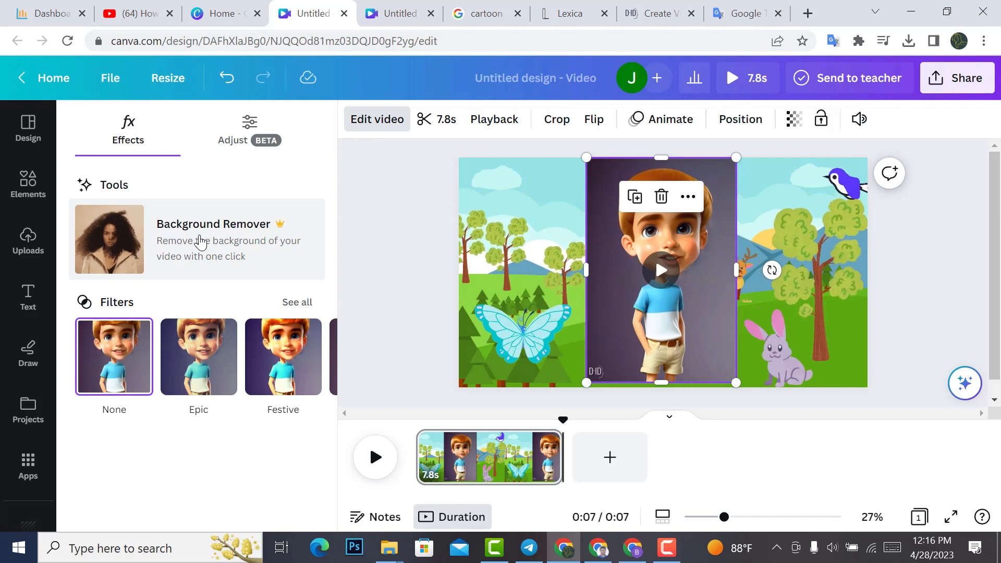
{"action": "left_click", "coordinate": [201, 242]}
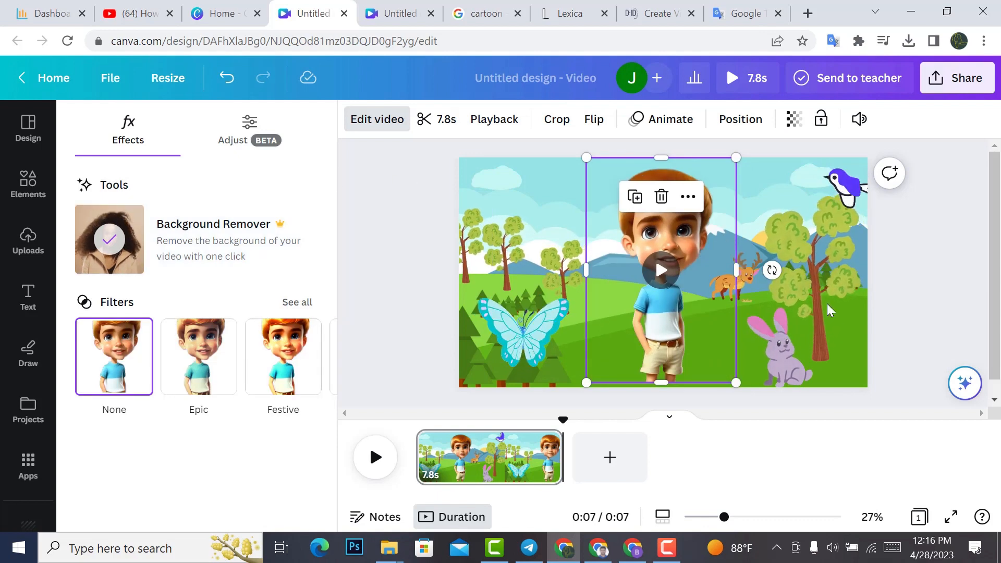
{"action": "left_click", "coordinate": [906, 307]}
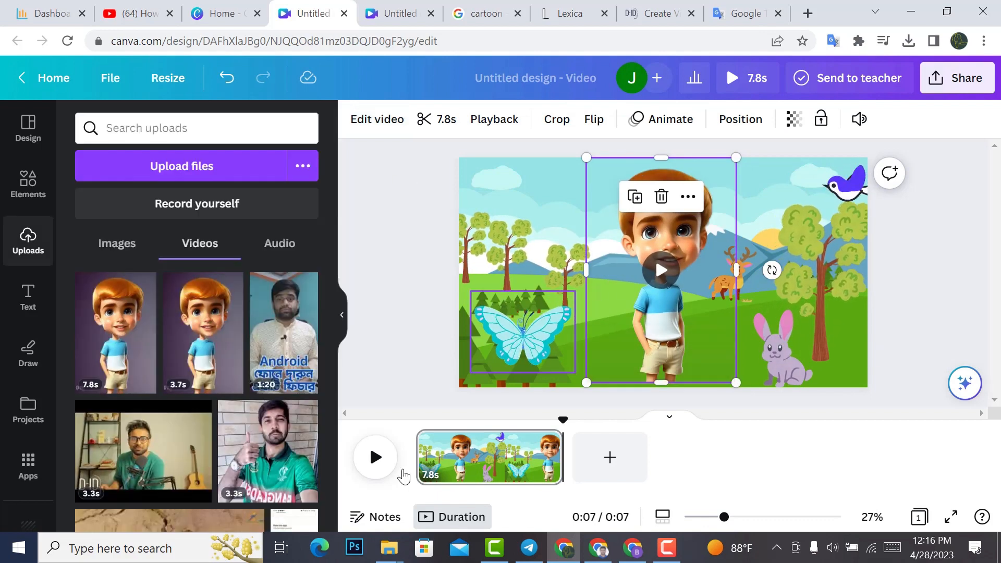
{"action": "left_click", "coordinate": [375, 459]}
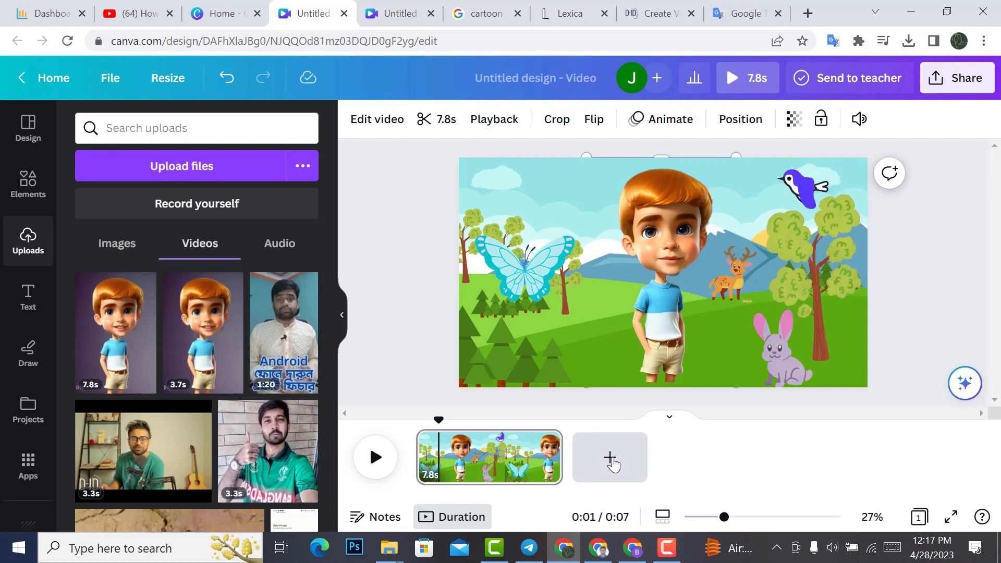
Step: Add a blank second page after the meadow scene
{"action": "left_click", "coordinate": [610, 459]}
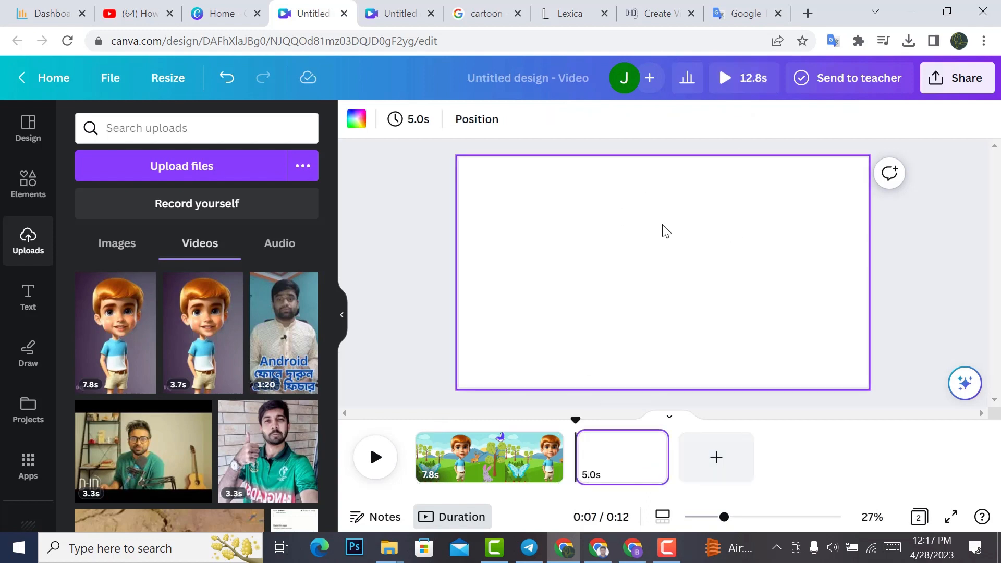